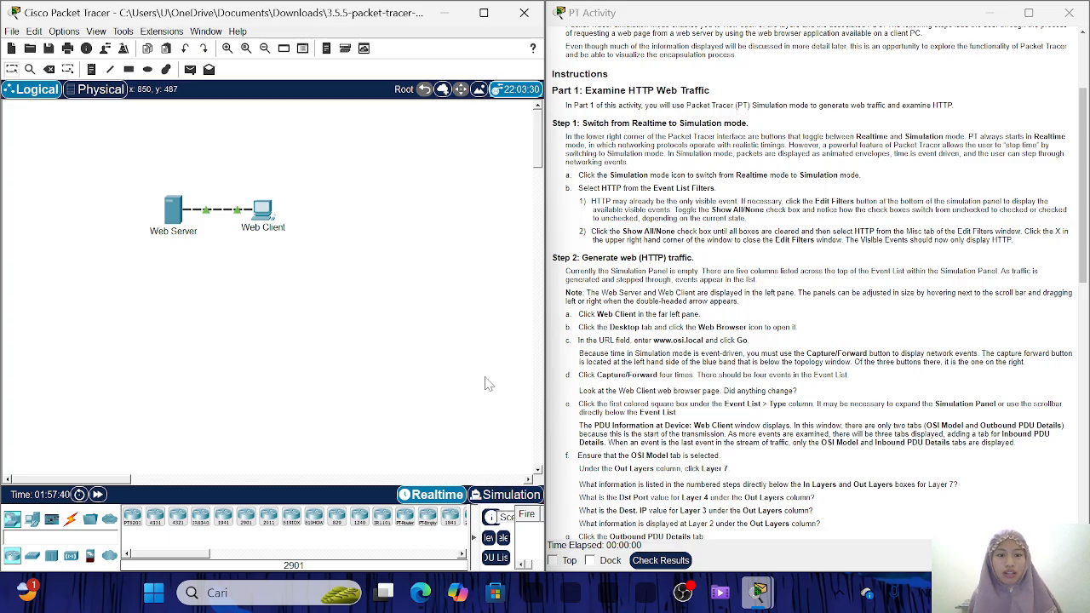
- Switch the network from Realtime to Simulation mode
left_click(506, 495)
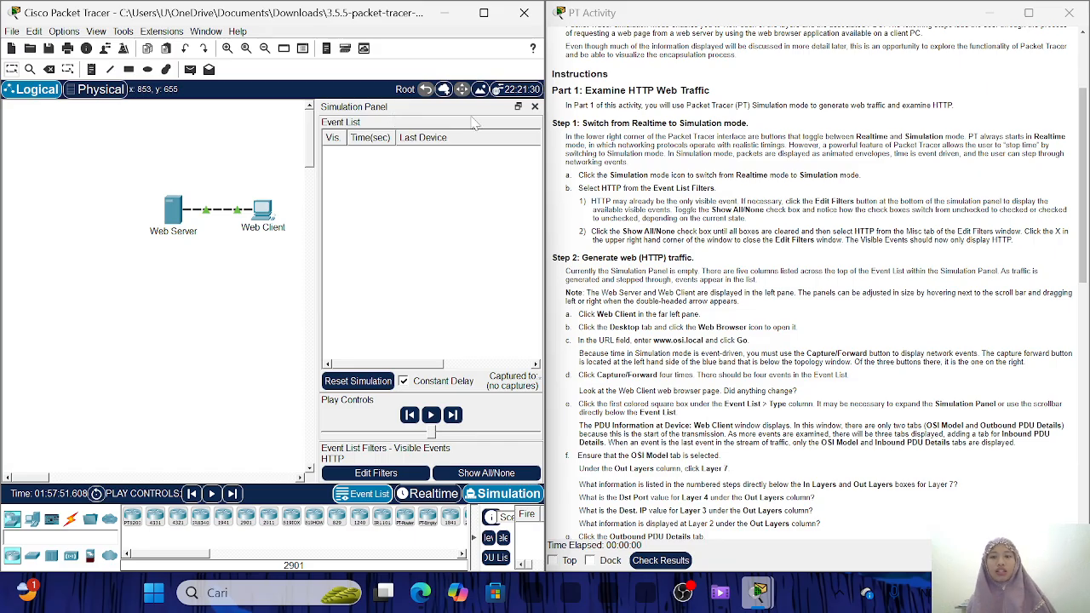
left_click(412, 498)
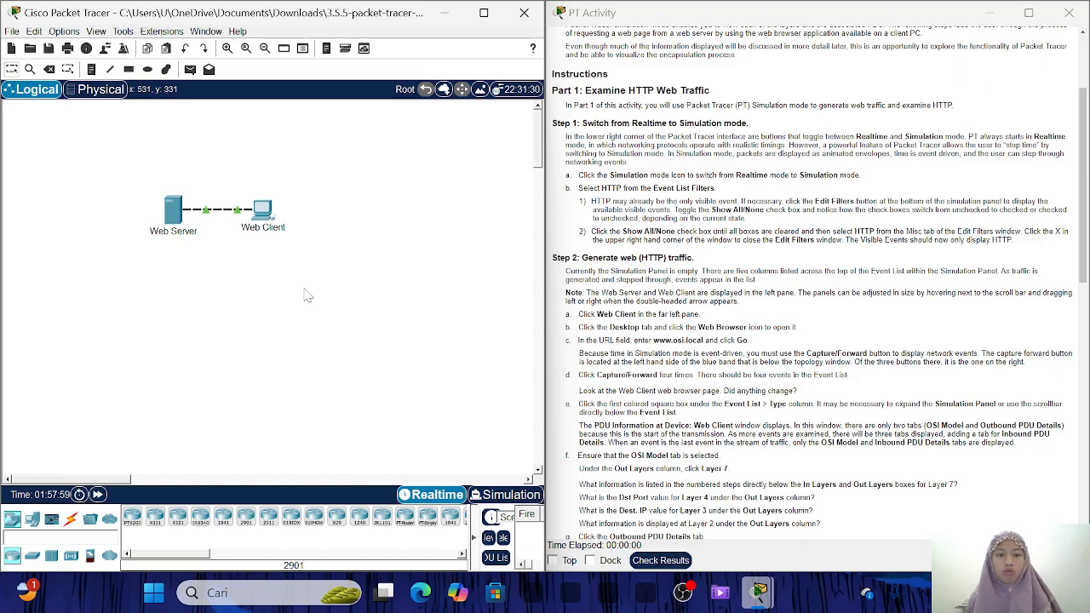
left_click(506, 495)
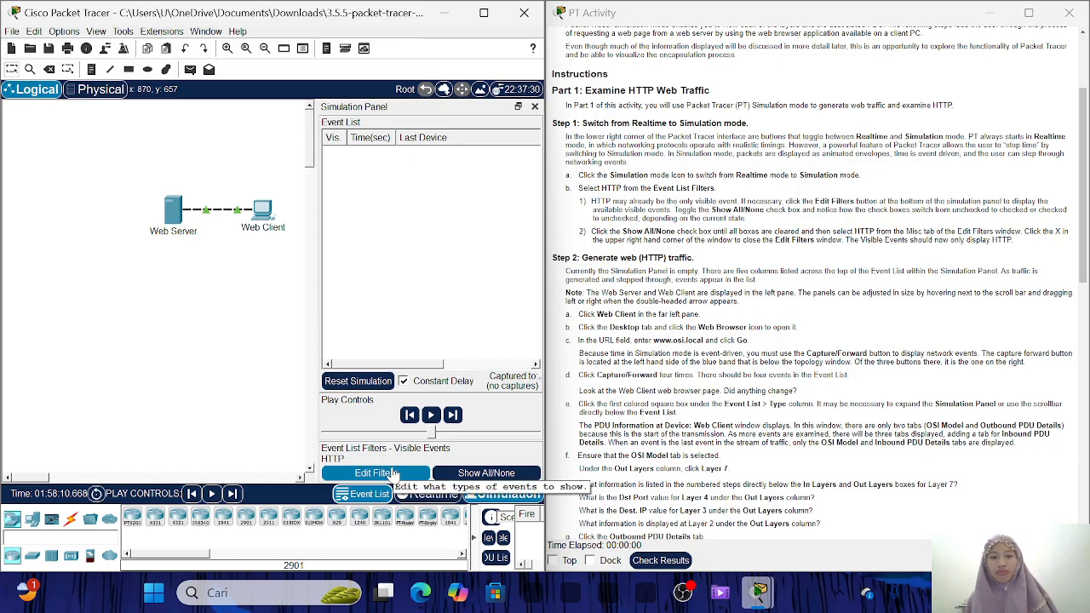
- Clear all visible events from the Event List Filters and check the IPv4 filter list
left_click(394, 474)
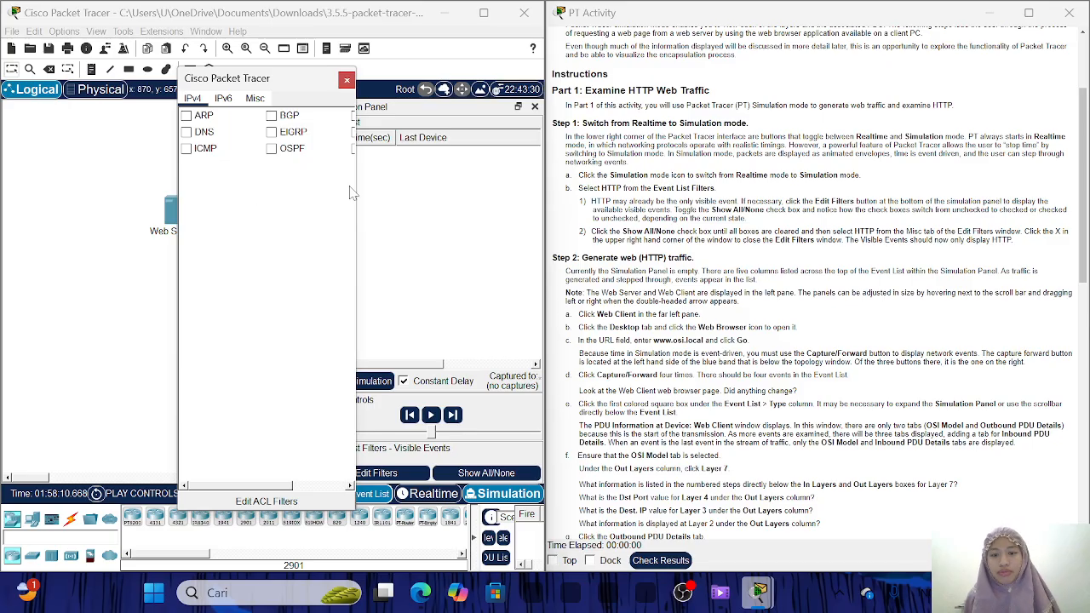
left_click(346, 80)
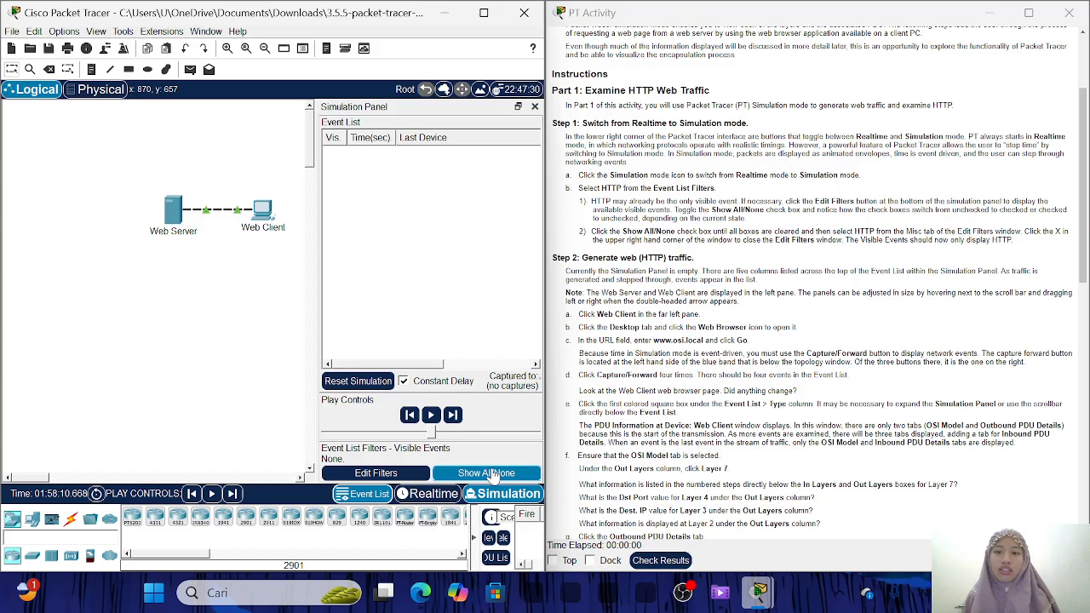
left_click(376, 473)
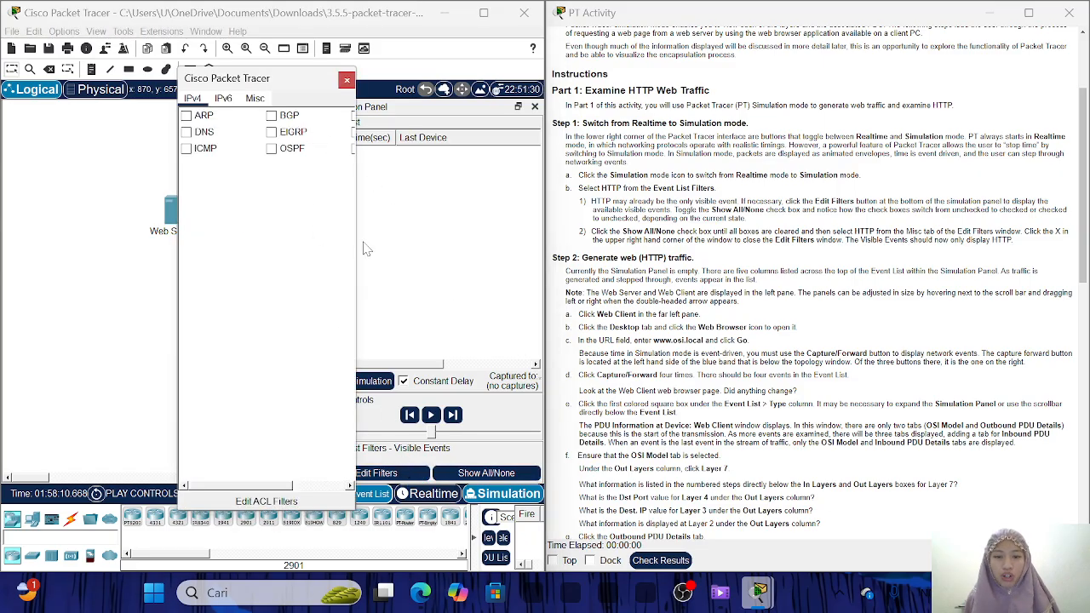
left_click(347, 82)
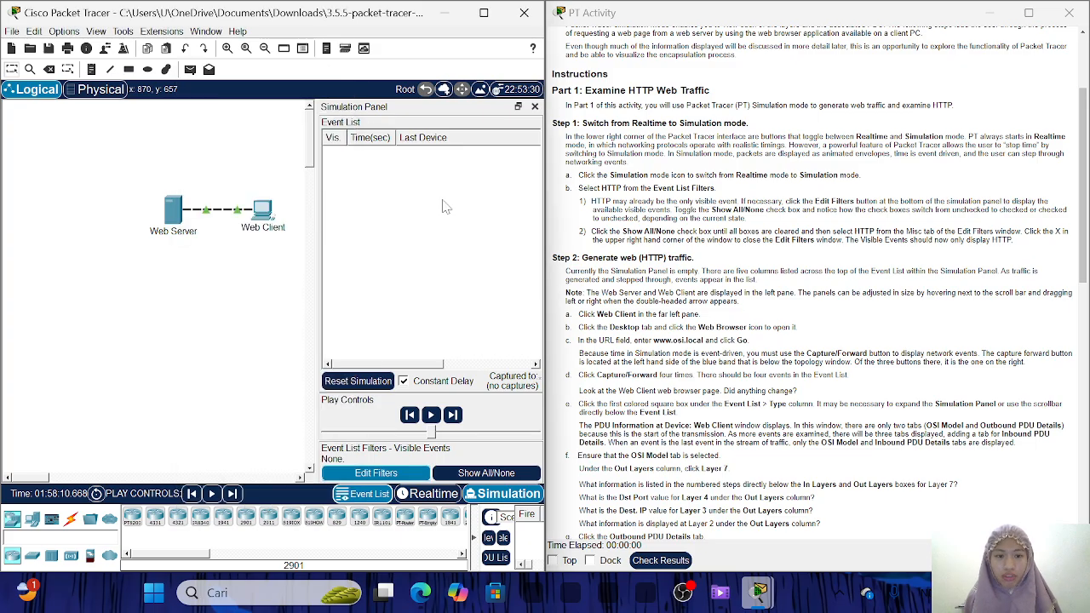
- Toggle the visible events to show all event types and back to none
left_click_drag(556, 161, 549, 162)
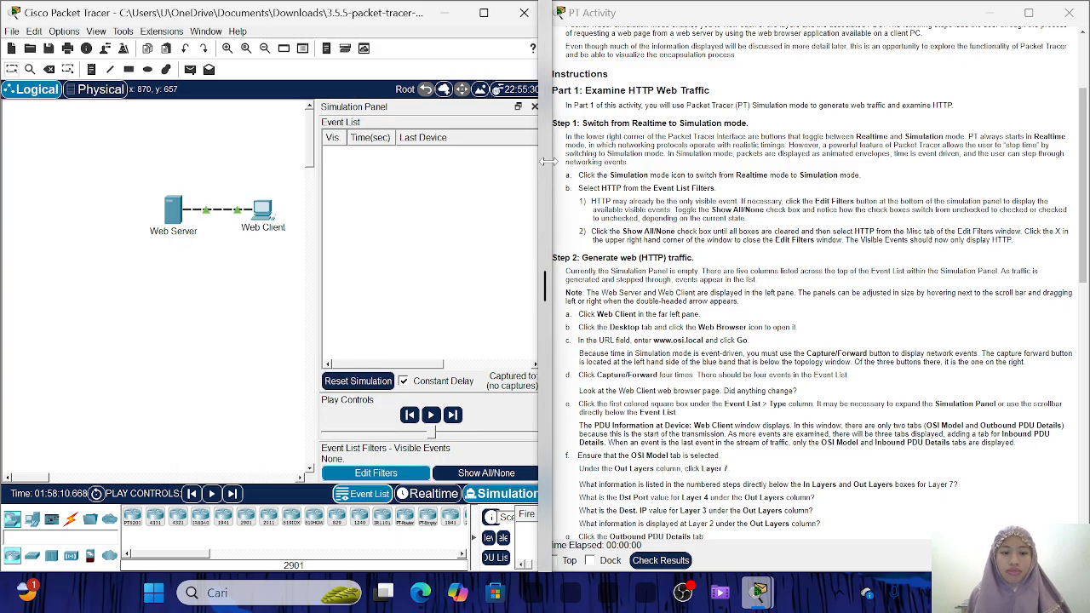
left_click_drag(550, 162, 556, 162)
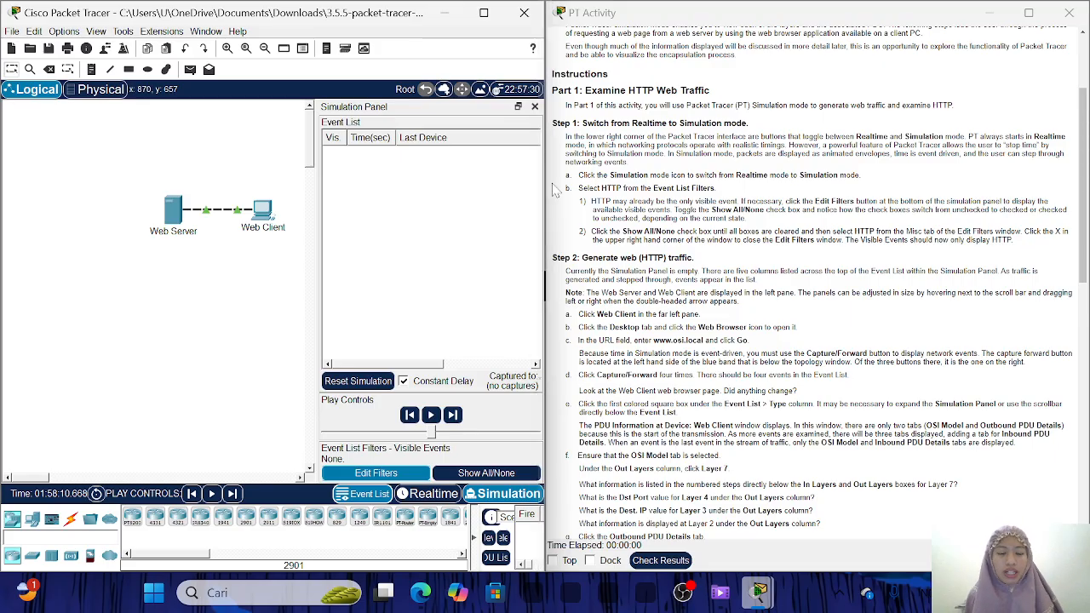
left_click(478, 480)
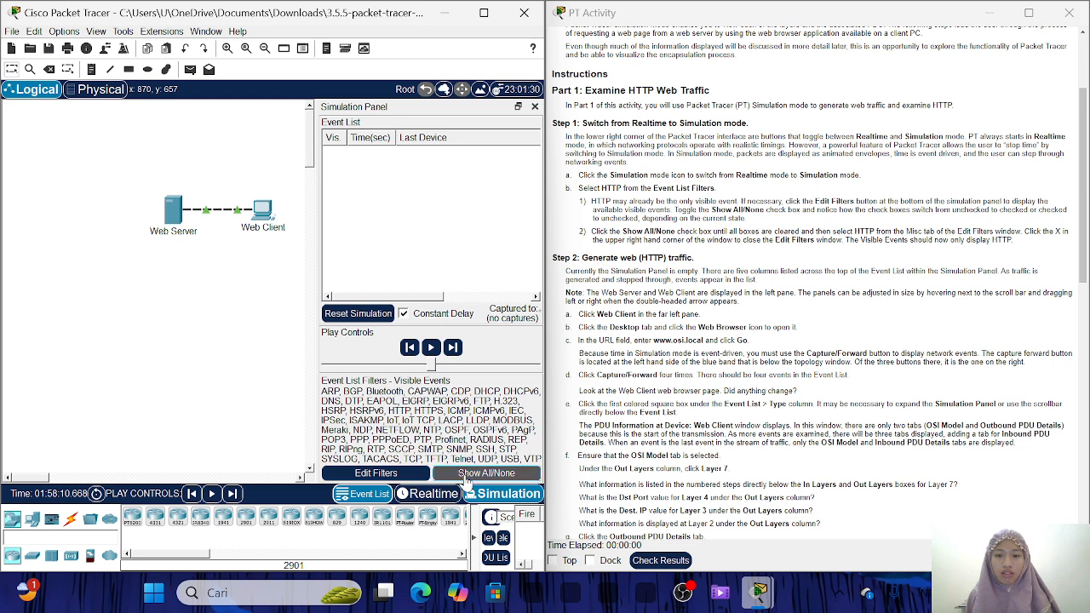
left_click(438, 479)
- Enable the HTTP event in the Misc filters and disable it again
left_click(413, 479)
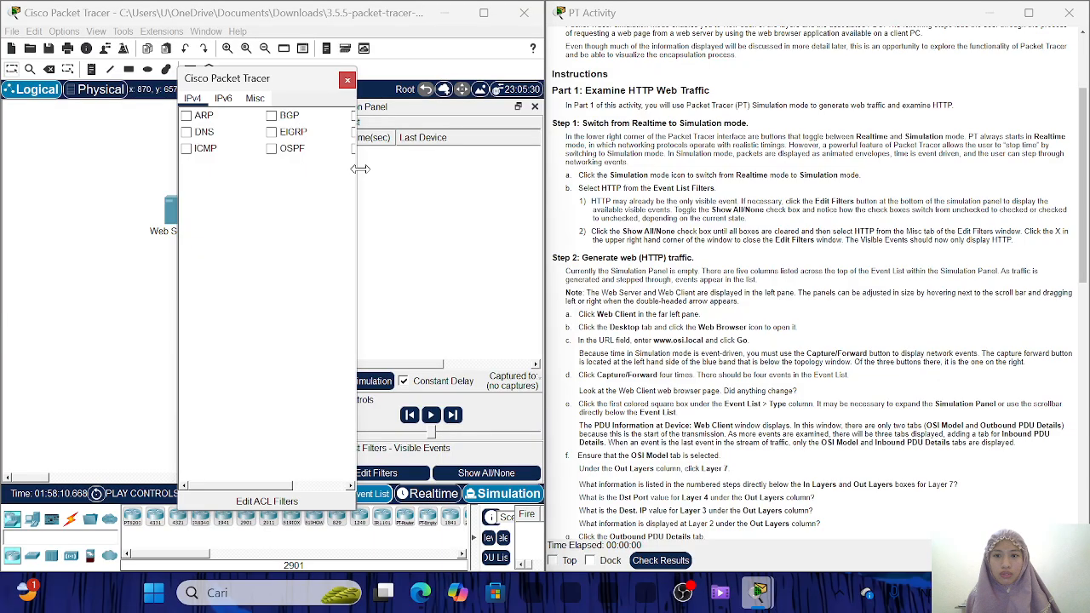
left_click_drag(356, 177, 474, 197)
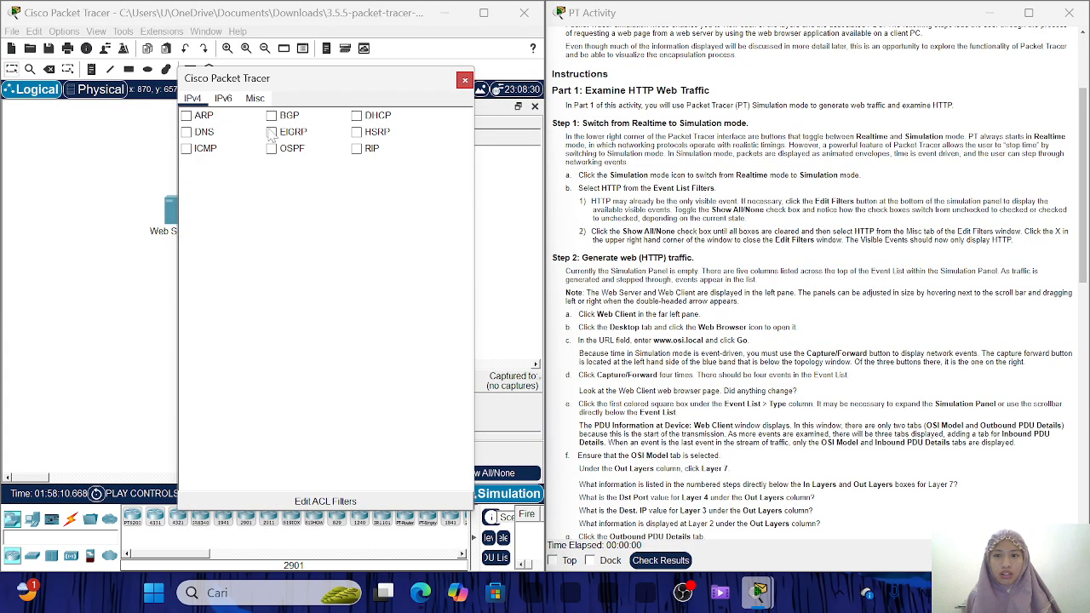
left_click(223, 98)
left_click(255, 98)
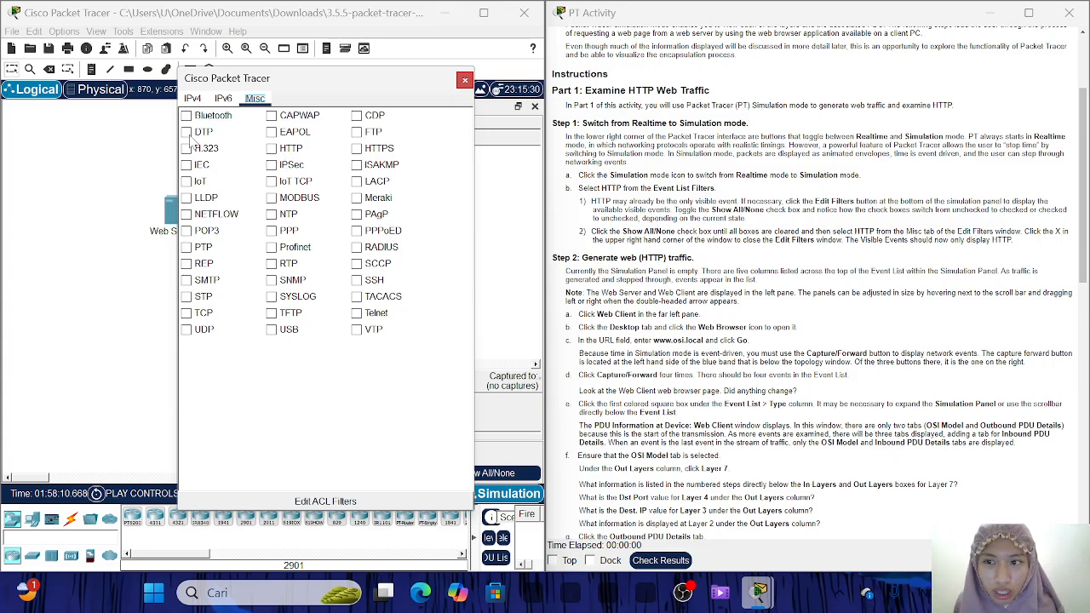
left_click(271, 150)
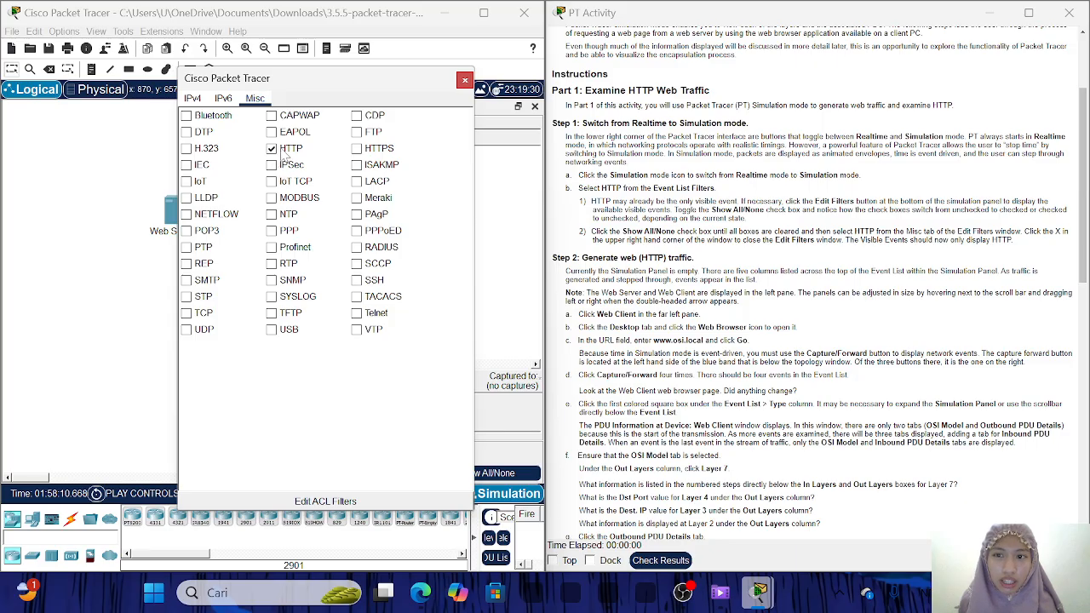
left_click(271, 151)
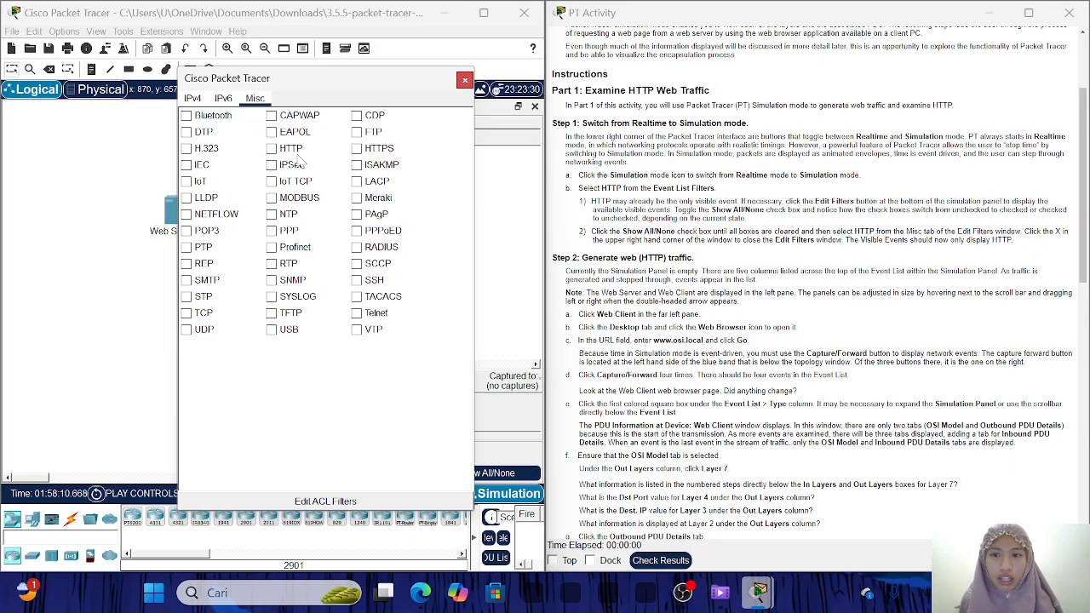
left_click(465, 82)
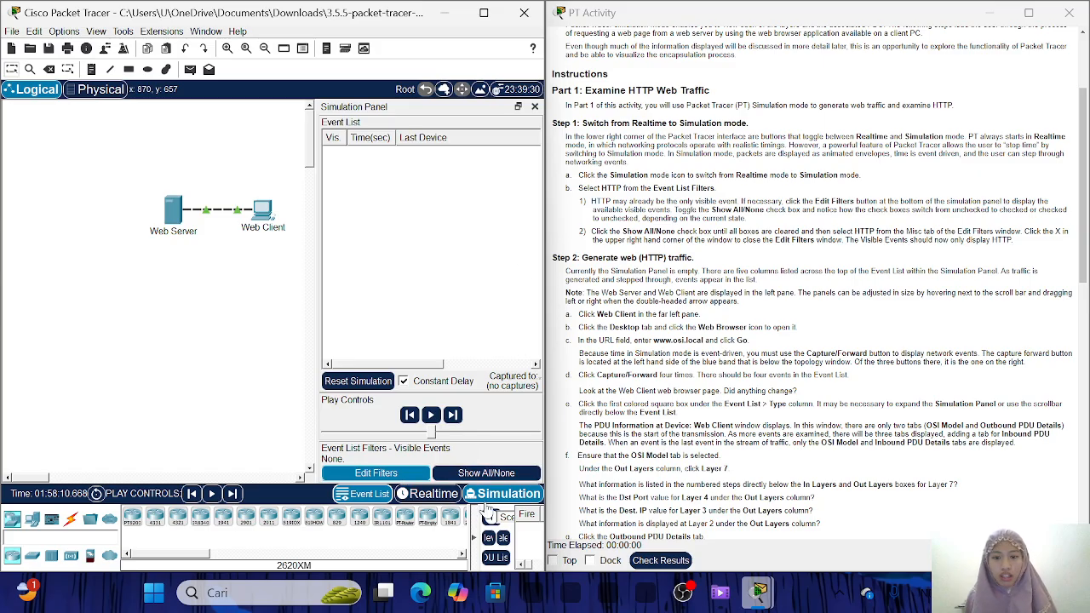
- Return to Realtime mode and open the web browser on the Web Client
left_click(428, 494)
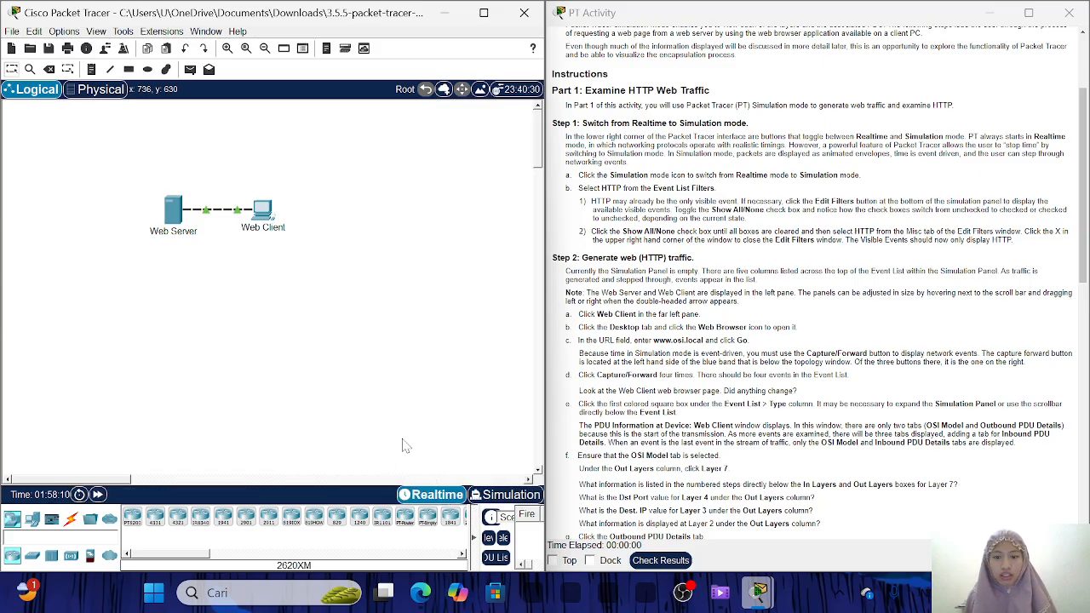
left_click(268, 213)
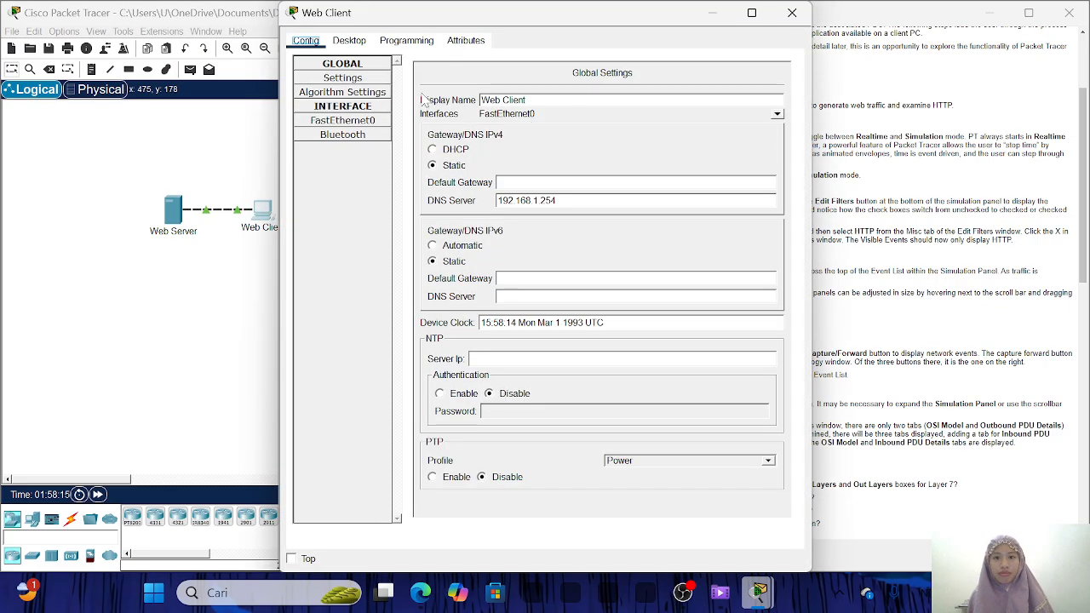
left_click(349, 42)
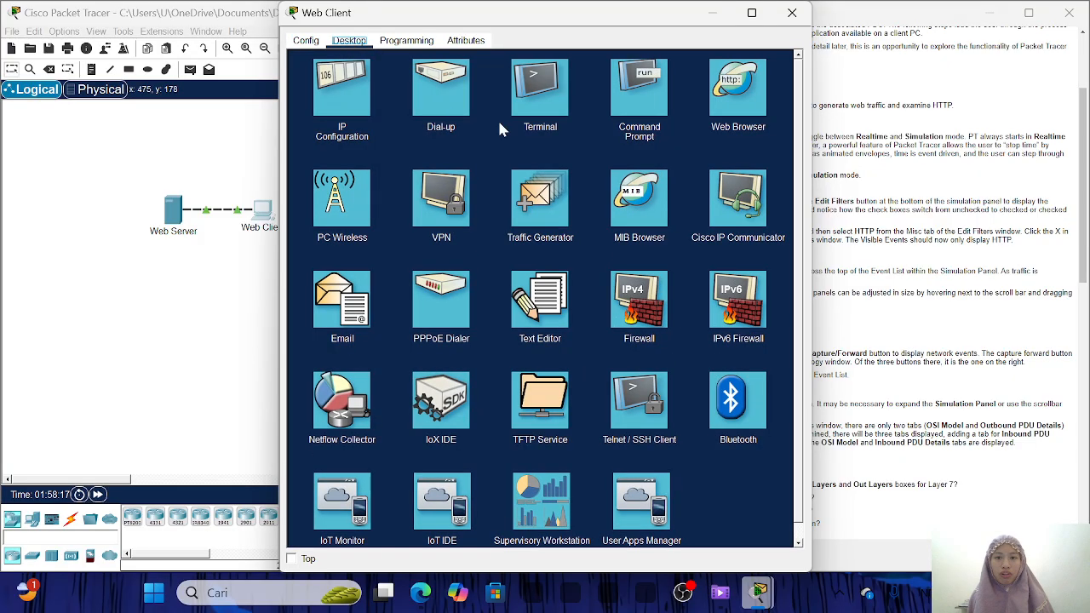
left_click(734, 115)
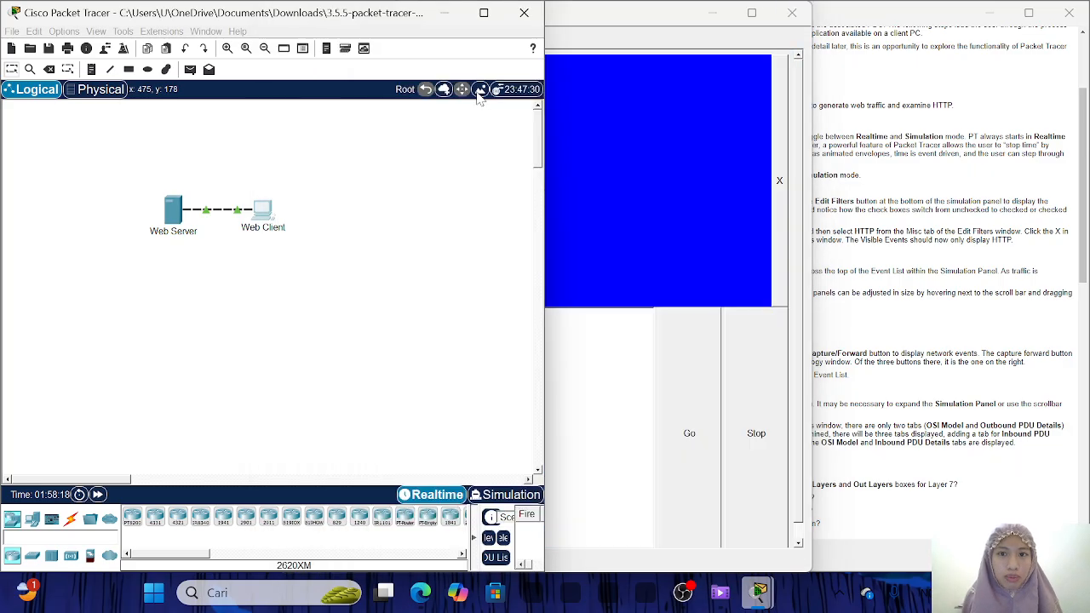
left_click(444, 13)
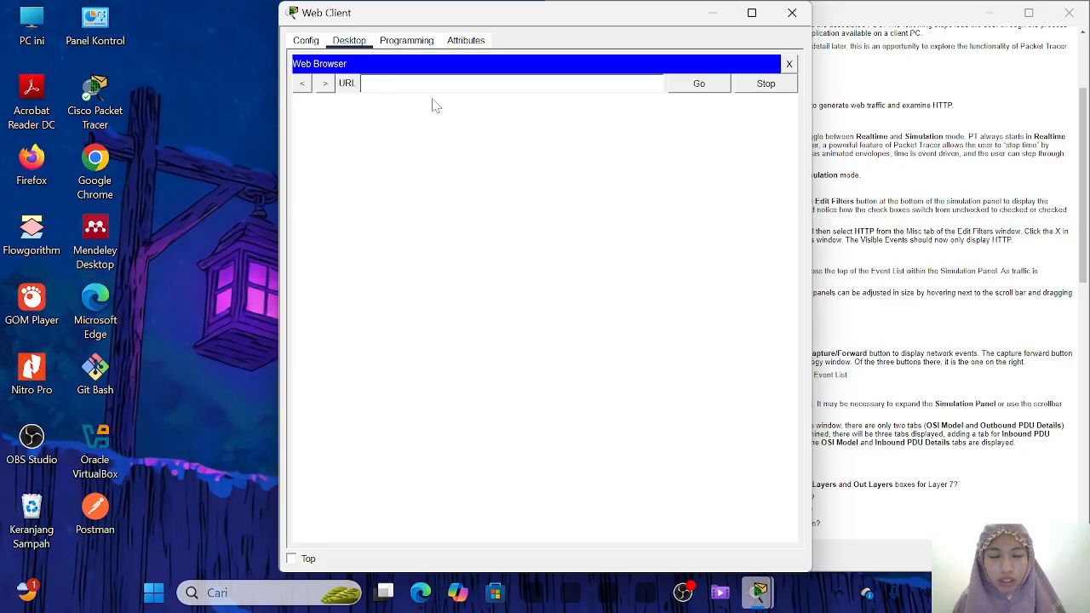
type("www.")
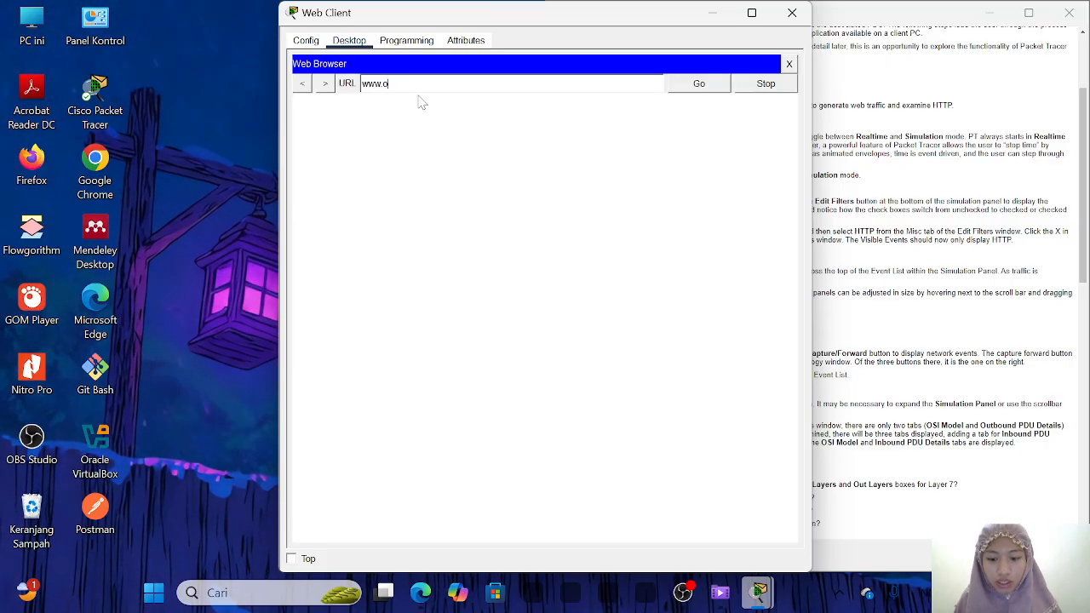
type("osi.local")
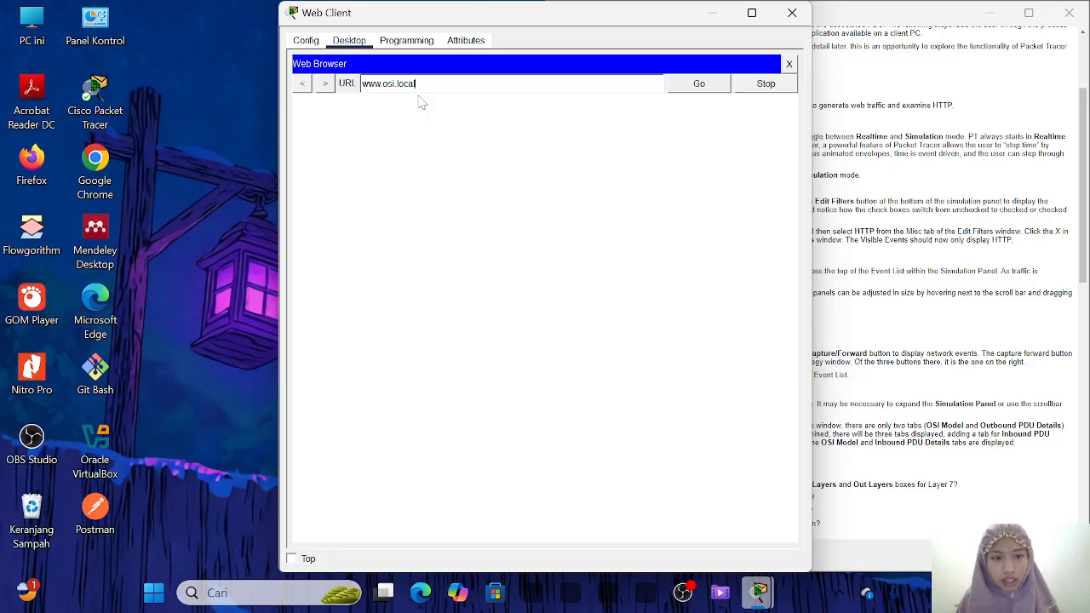
left_click(703, 91)
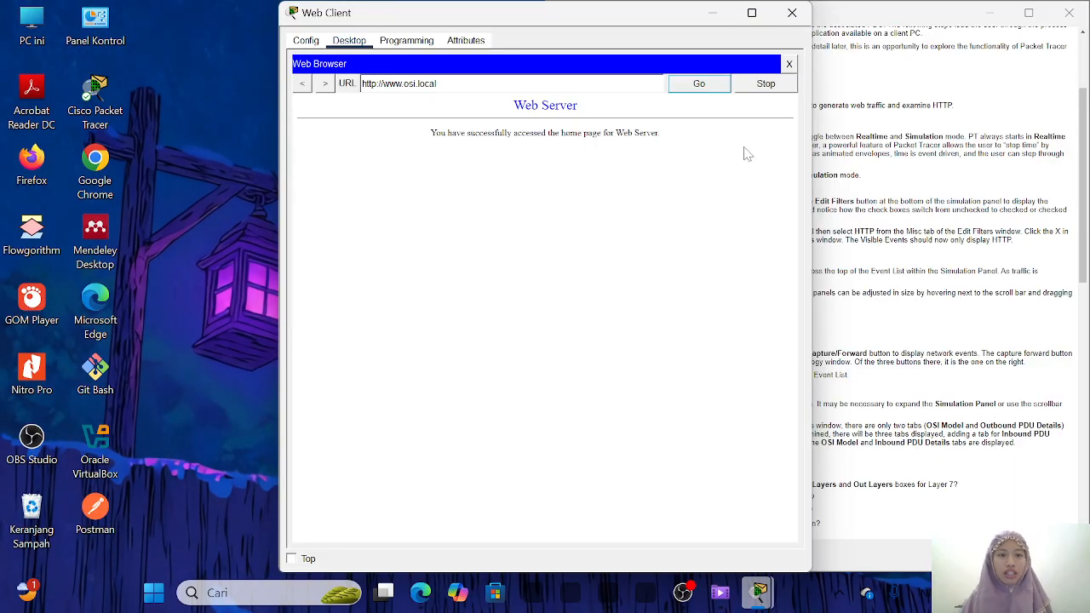
- Close the Web Client window and restore the topology window beside the PT Activity instructions
left_click(799, 15)
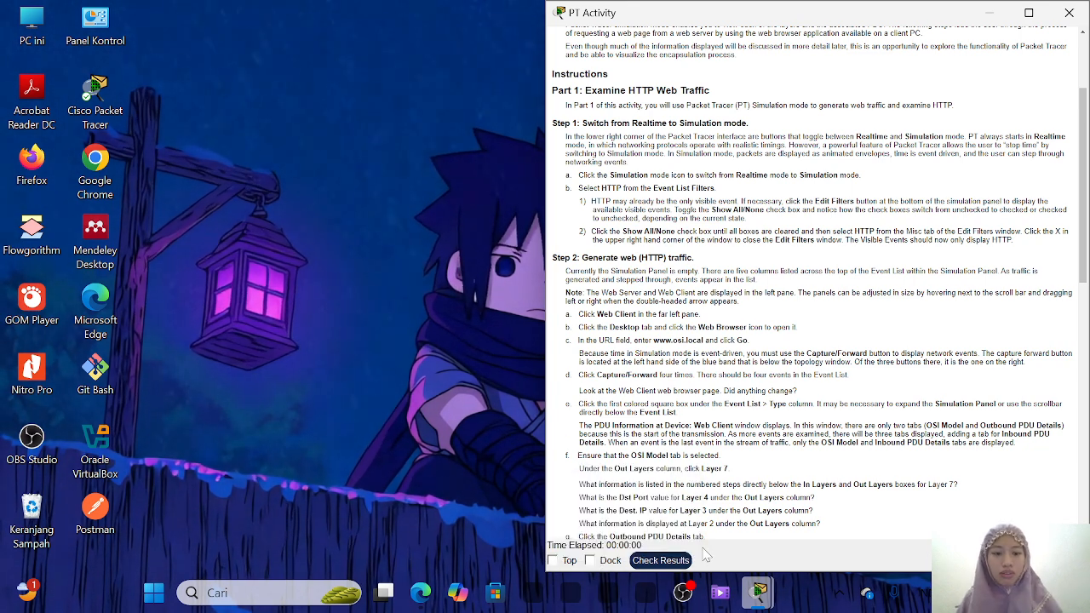
mouse_move(760, 588)
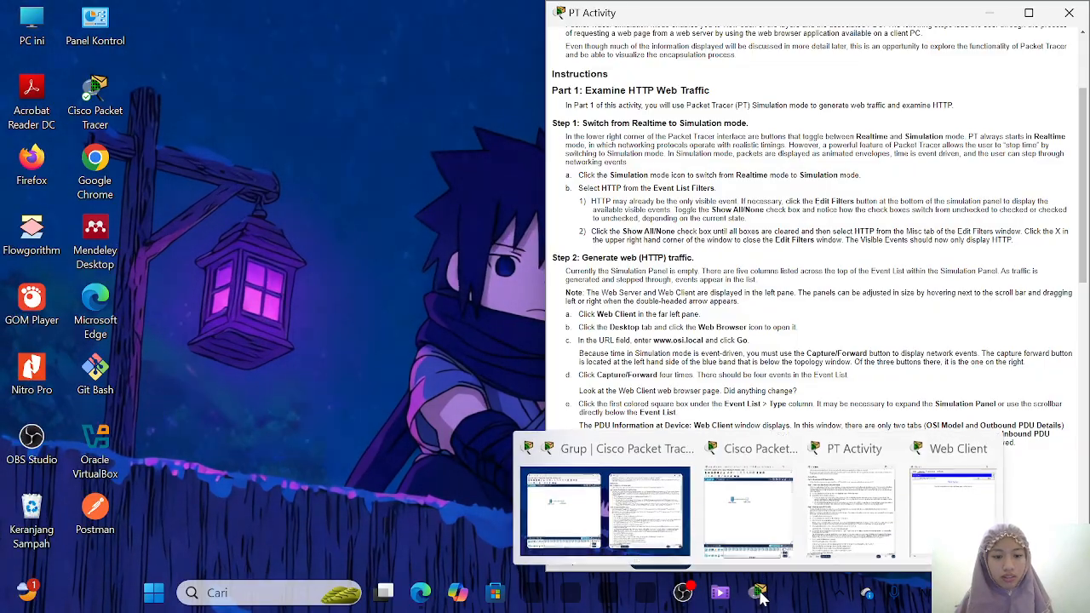
left_click(619, 511)
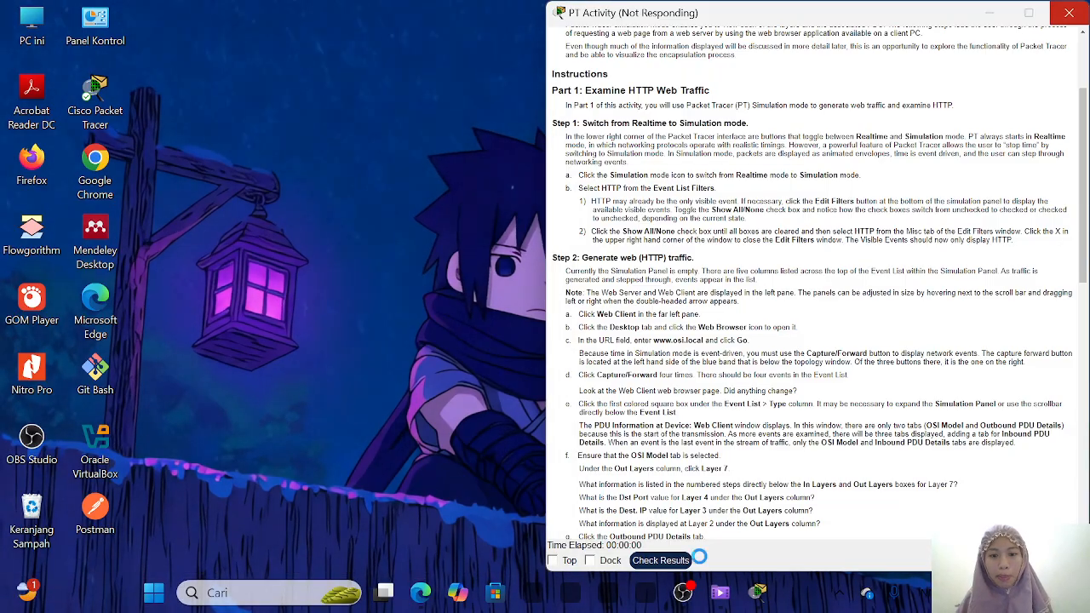
mouse_move(754, 588)
left_click(641, 528)
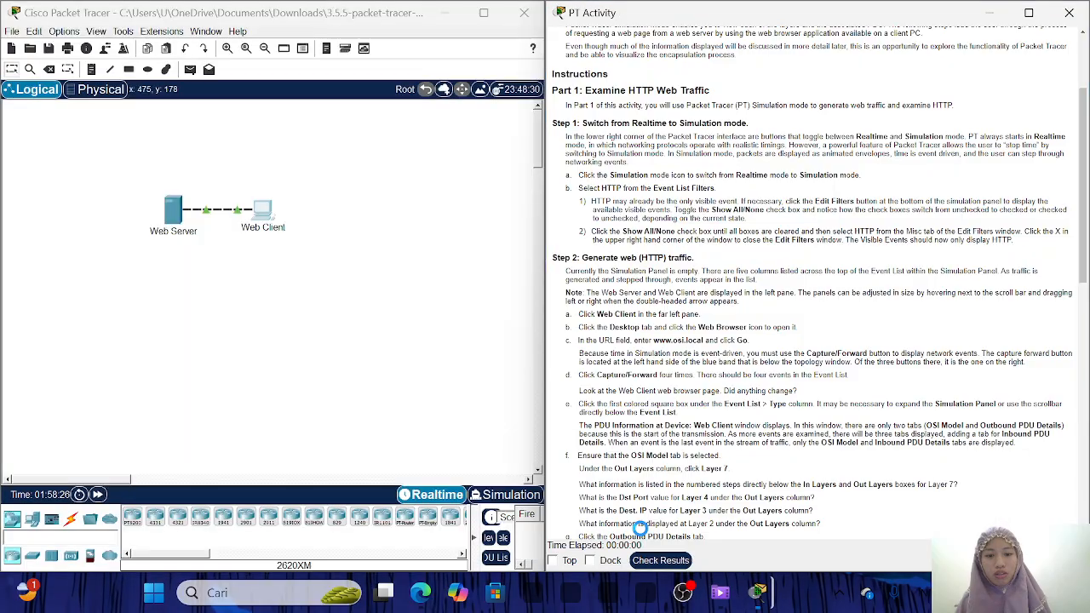
mouse_move(760, 594)
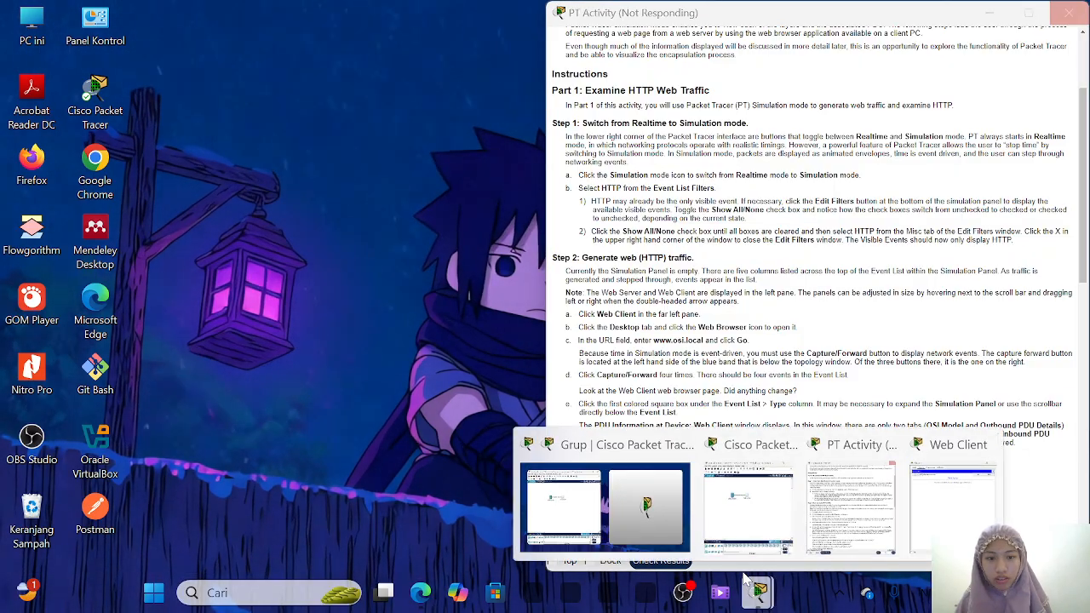
mouse_move(764, 526)
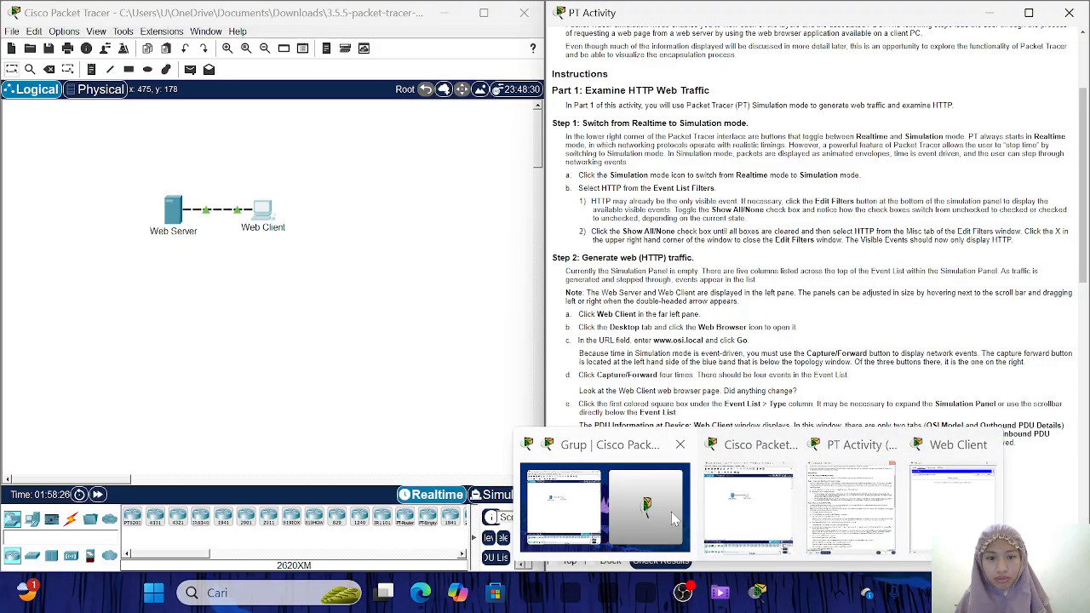
left_click(673, 514)
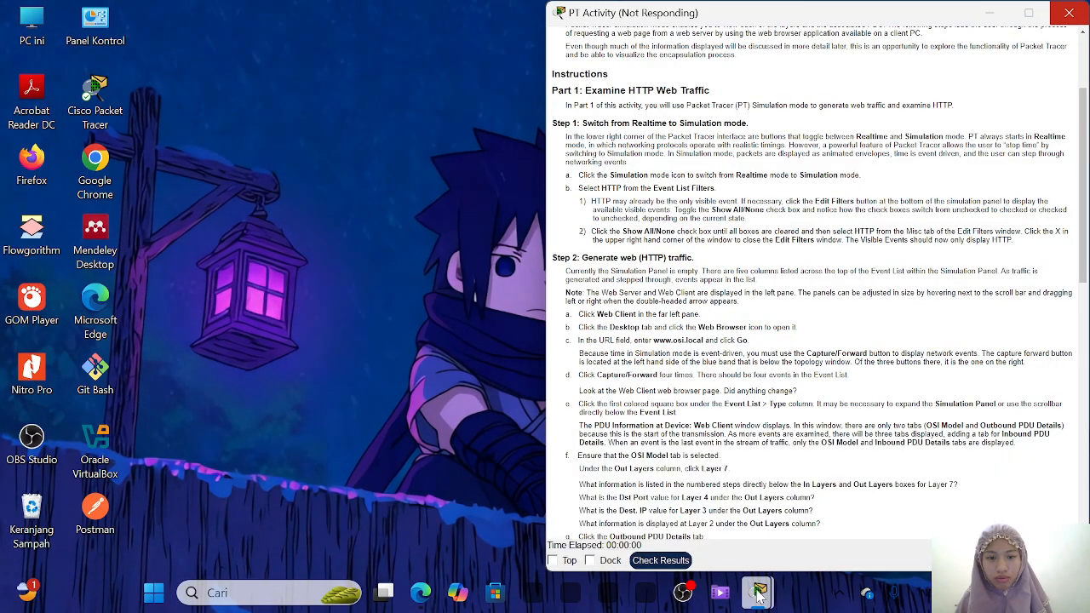
mouse_move(761, 596)
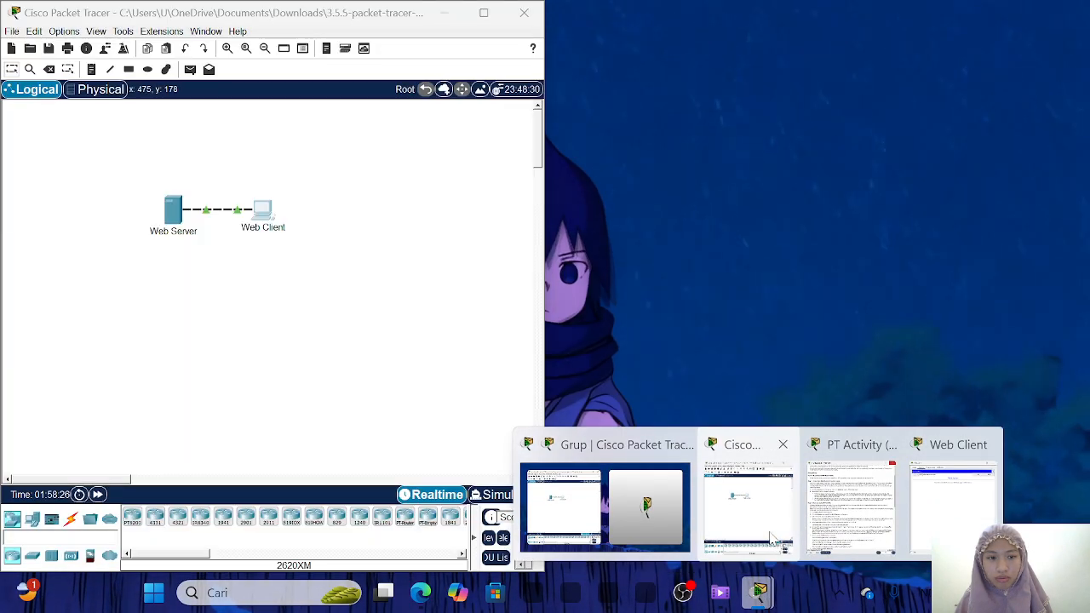
left_click(771, 533)
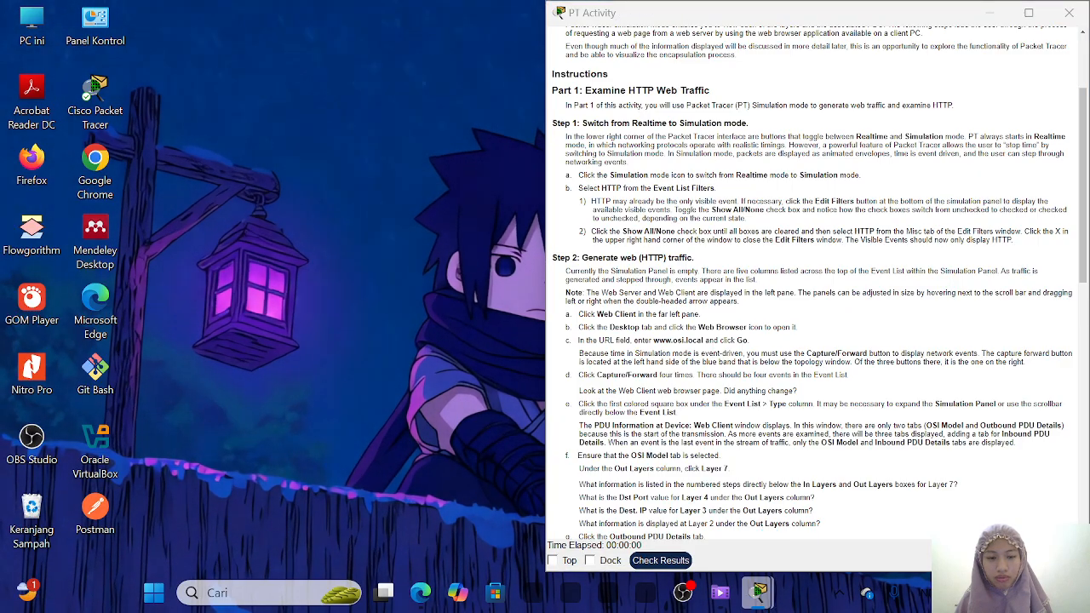
mouse_move(761, 596)
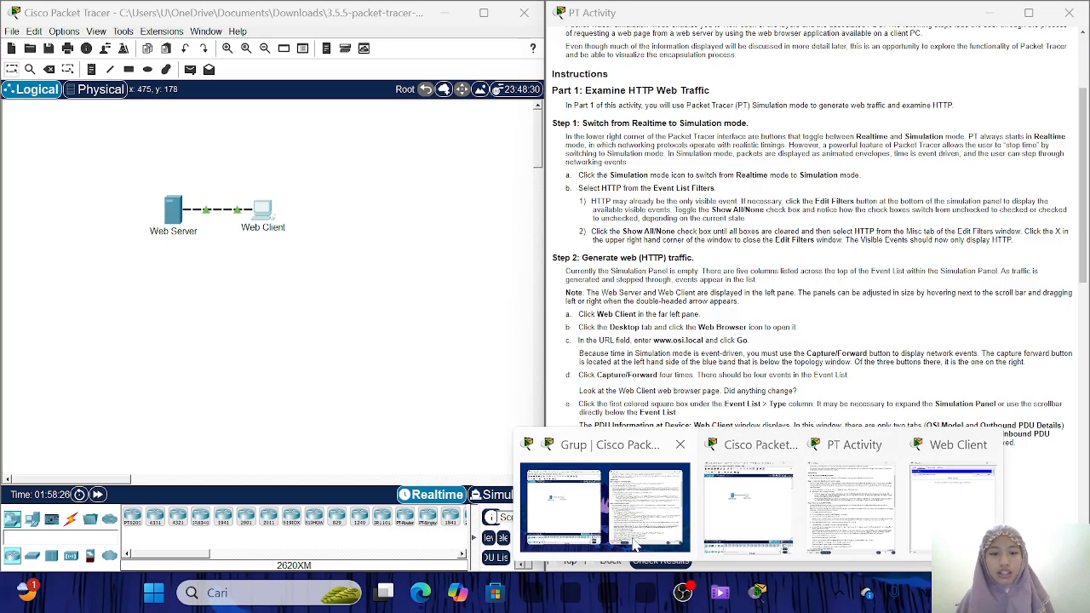
left_click(633, 545)
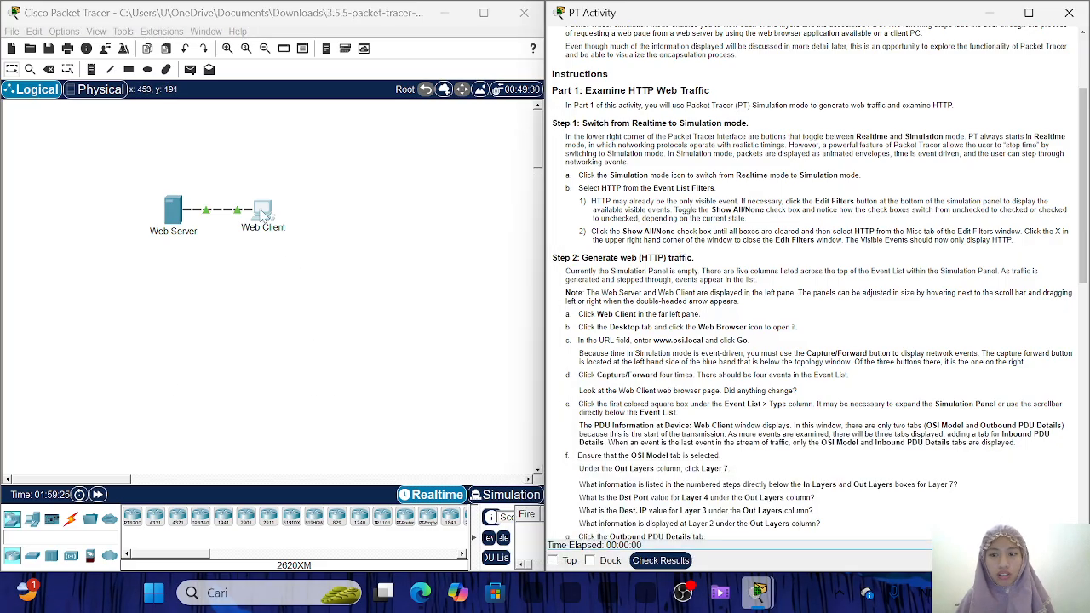
- Switch to Simulation mode, hide the Simulation Panel and maximize the topology window
left_click(507, 494)
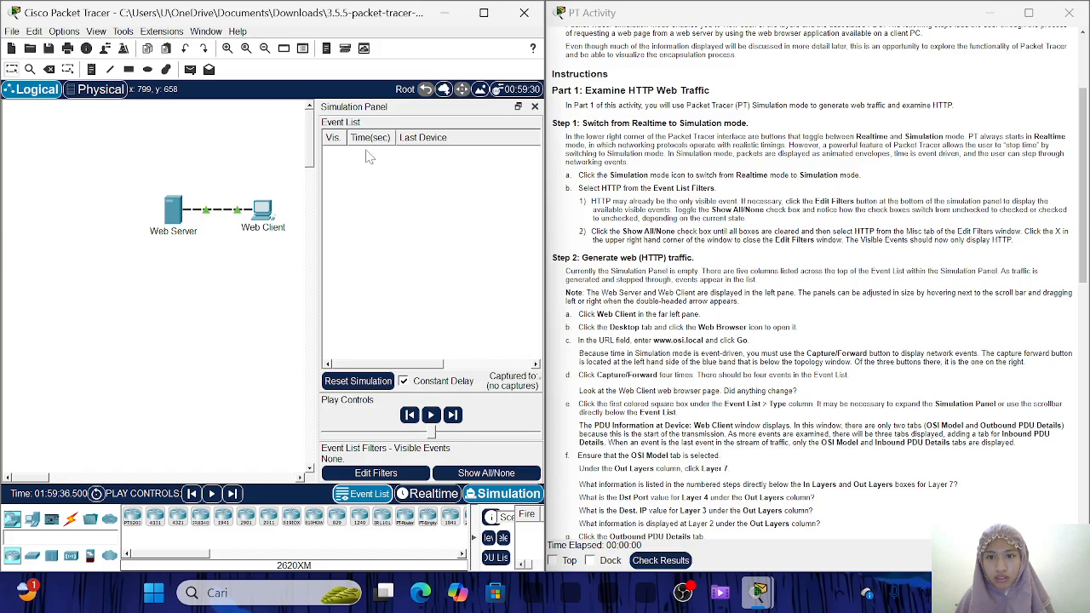
left_click(534, 107)
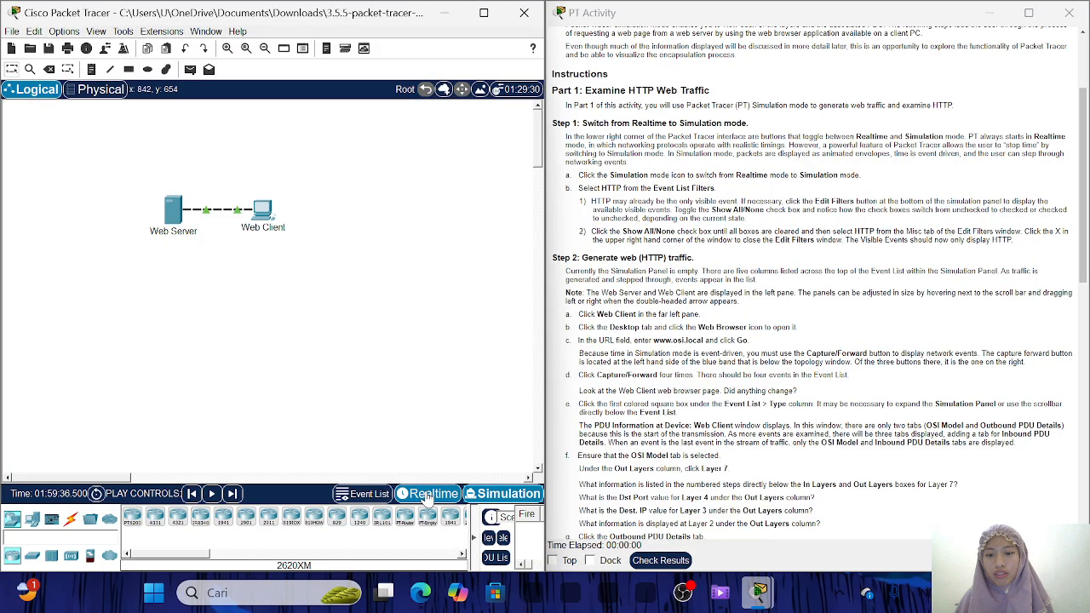
left_click(505, 494)
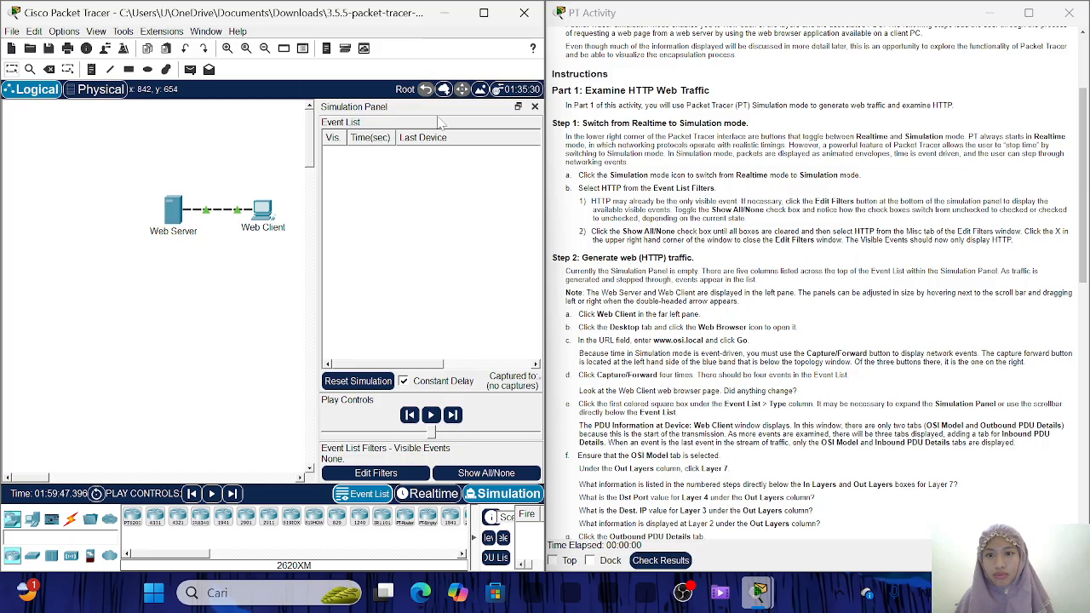
left_click(535, 106)
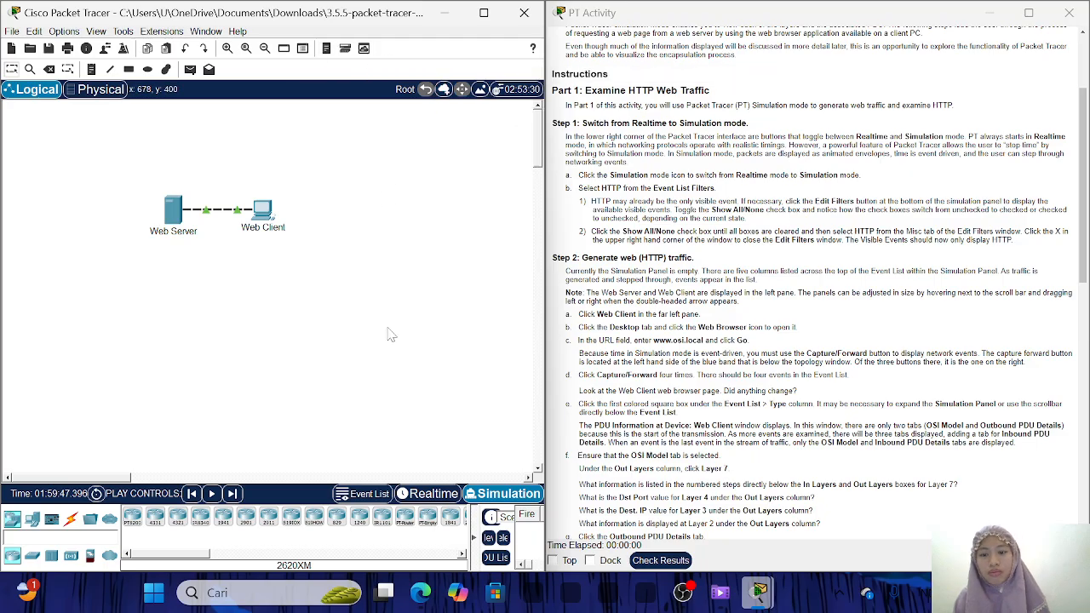
left_click(485, 14)
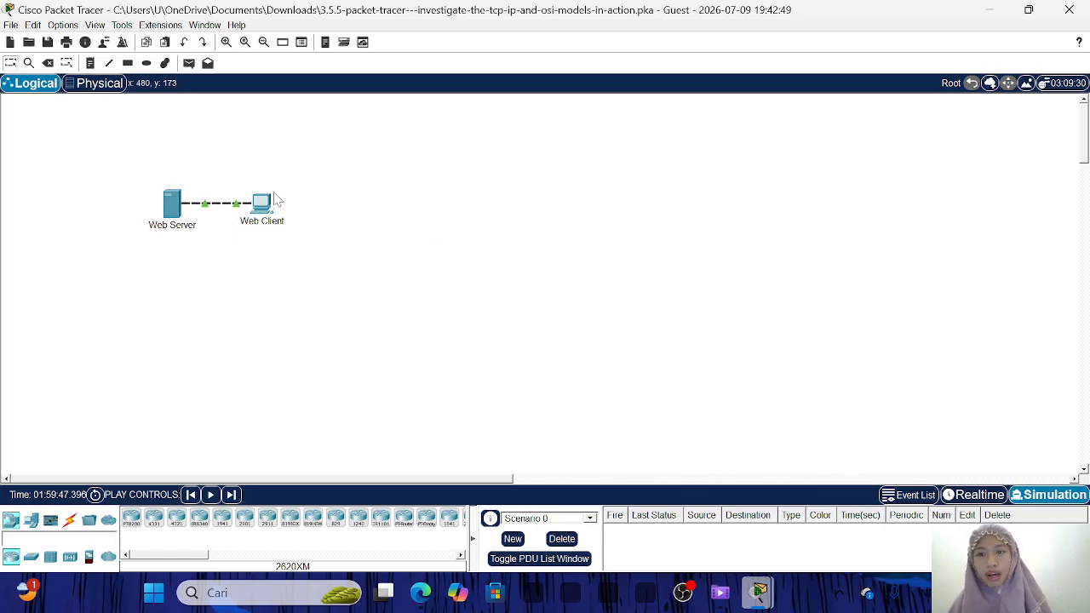
- Open the Web Client, look through its desktop applications and close its window
left_click(263, 206)
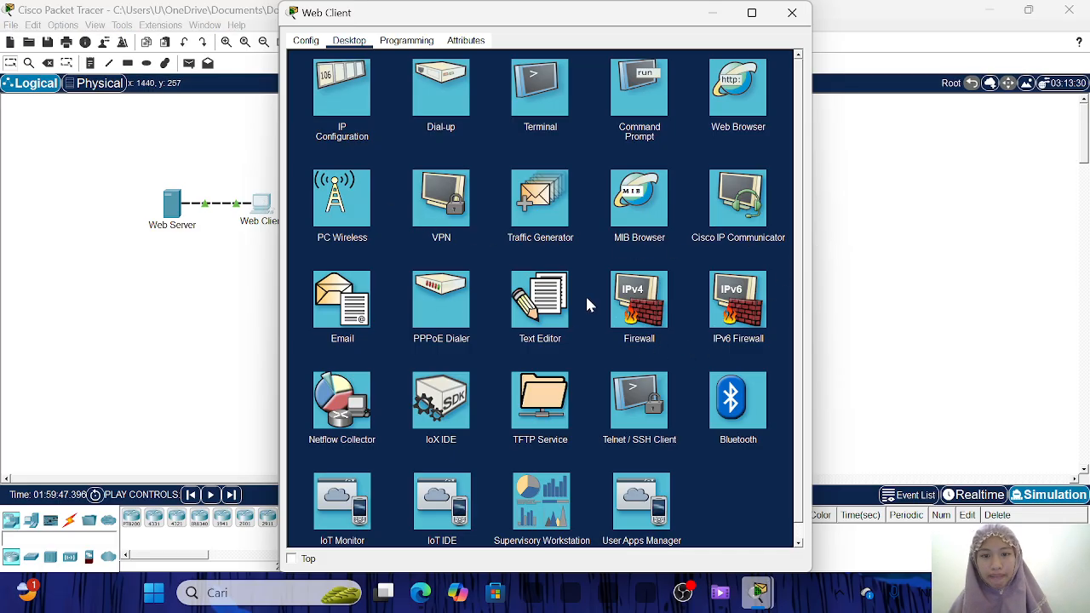
scroll(593, 304, "down", 1)
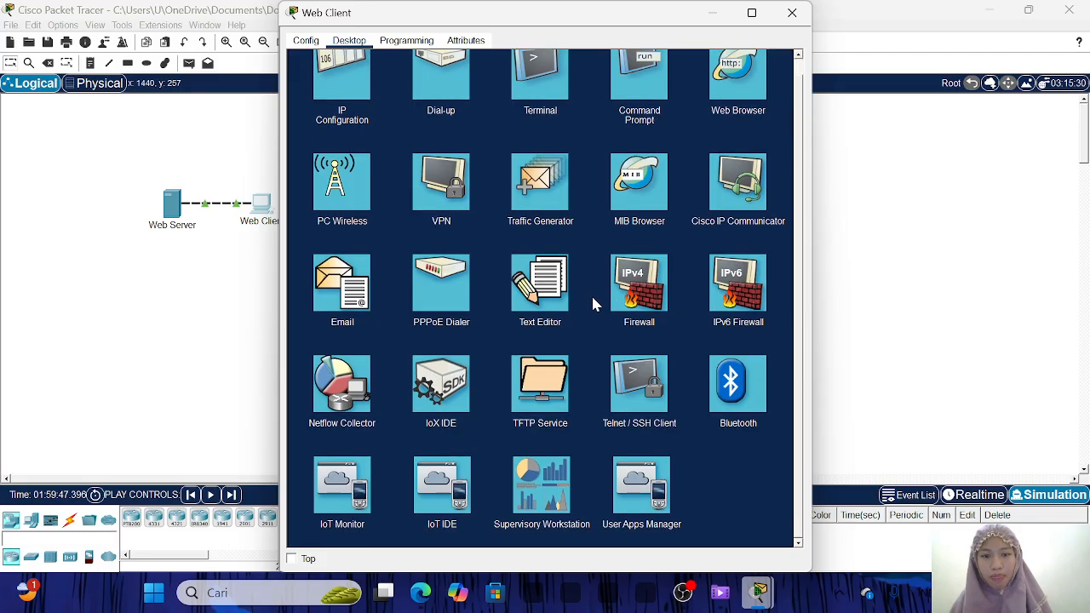
scroll(592, 298, "up", 1)
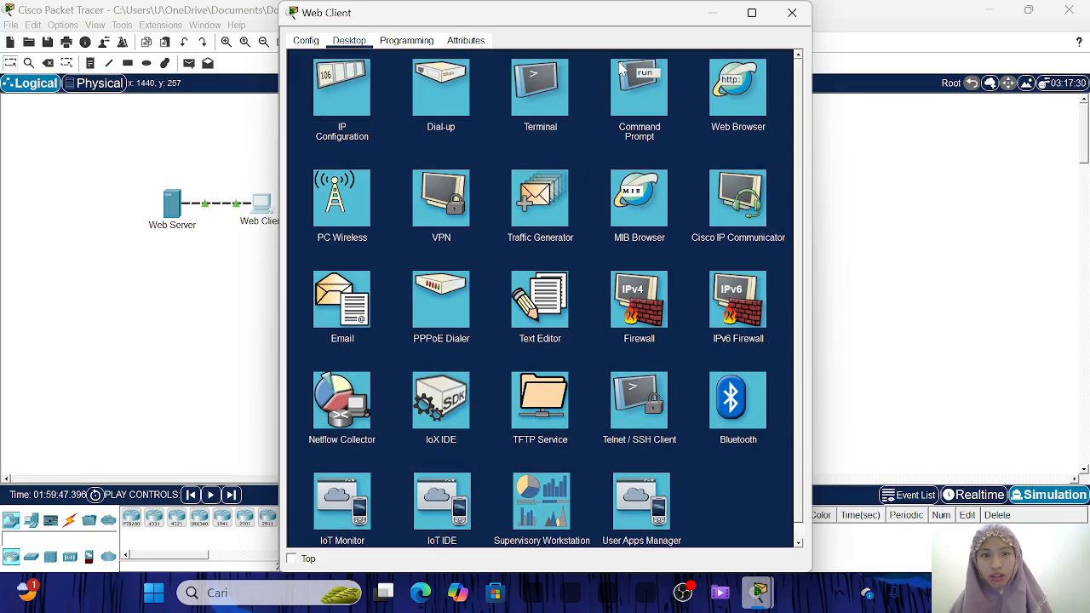
left_click(788, 16)
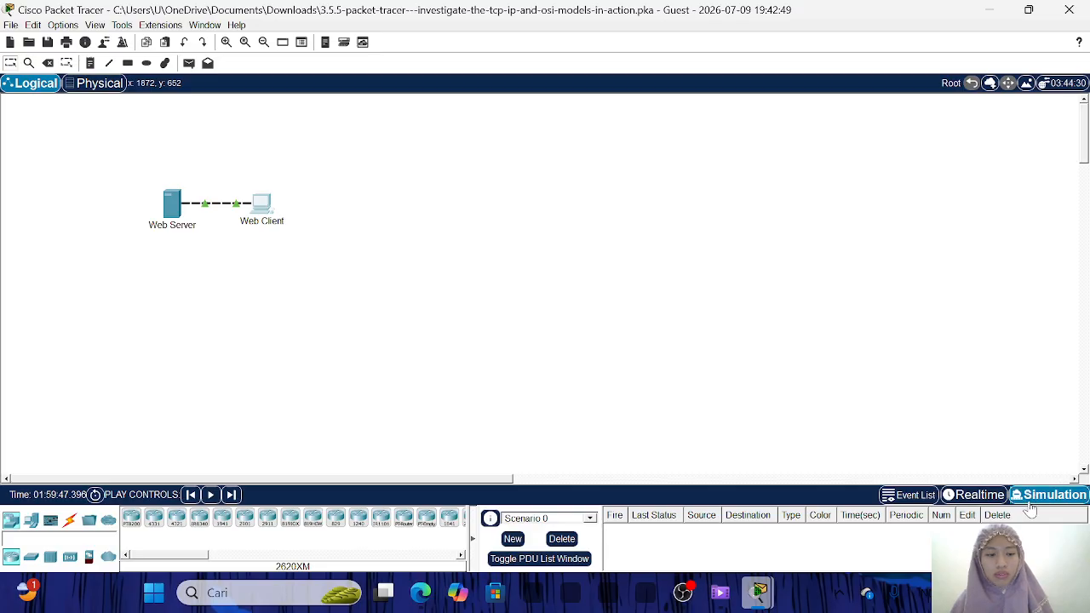
- Toggle to Realtime mode and back to Simulation mode, and hide the Simulation Panel again
left_click(978, 494)
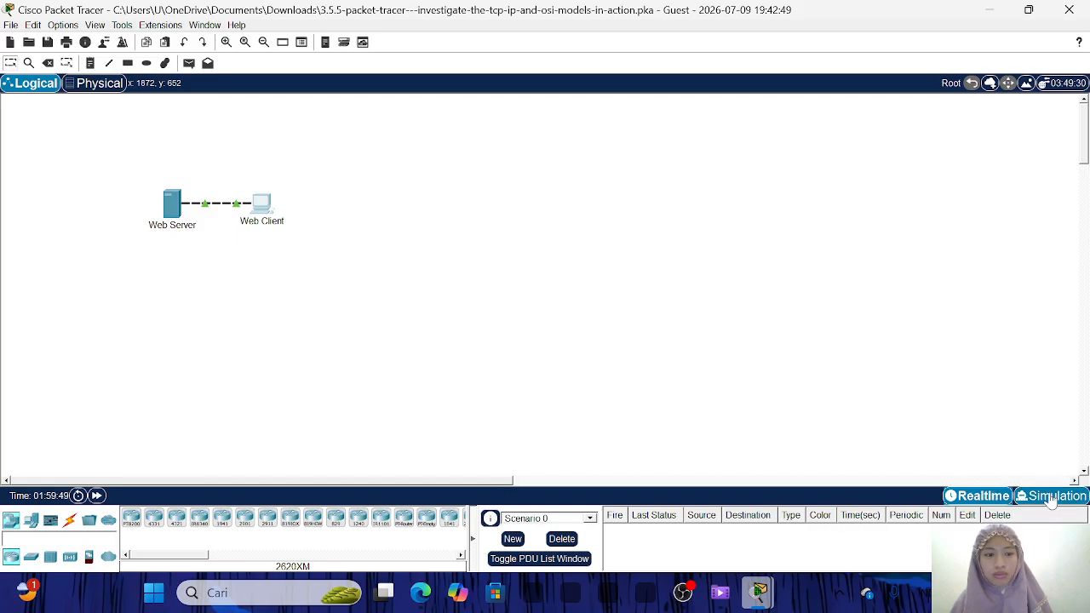
left_click(1048, 494)
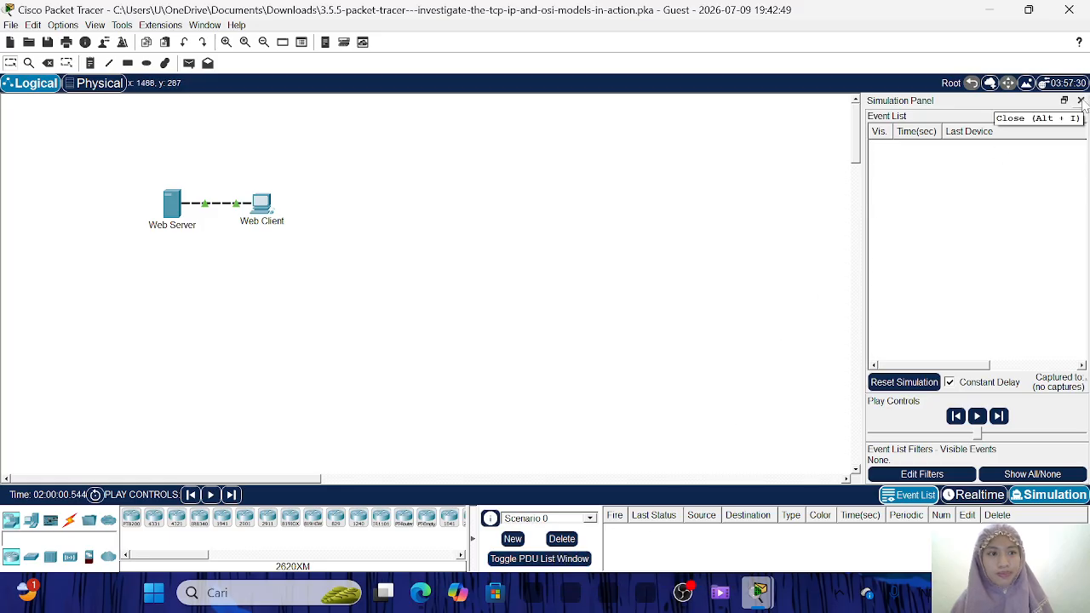
left_click(1082, 100)
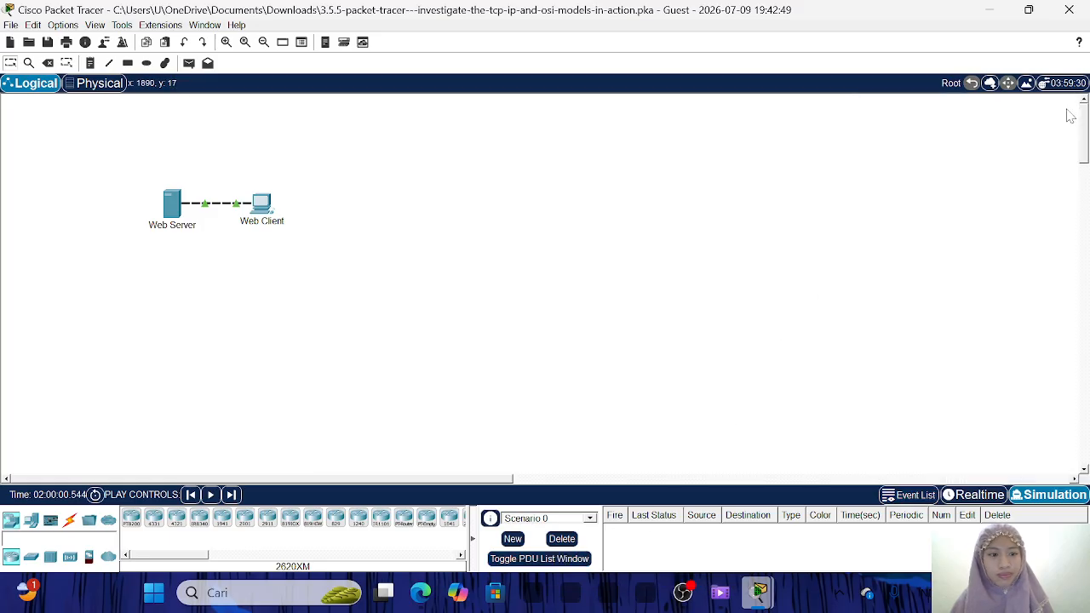
- View the PDU List Window and the Physical workspace, and return to the Logical topology
left_click(535, 559)
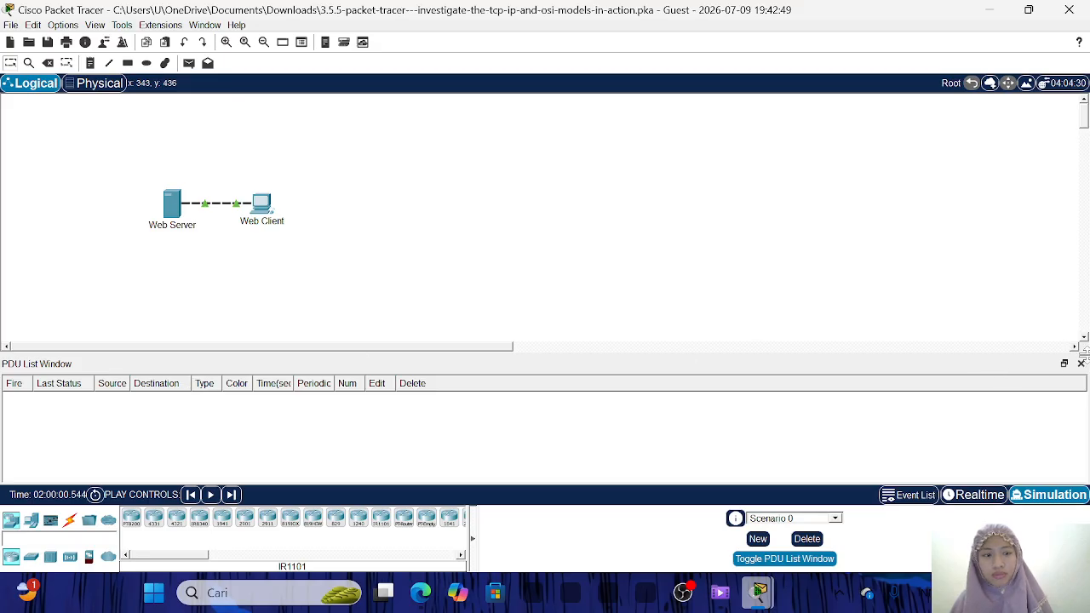
left_click(1081, 363)
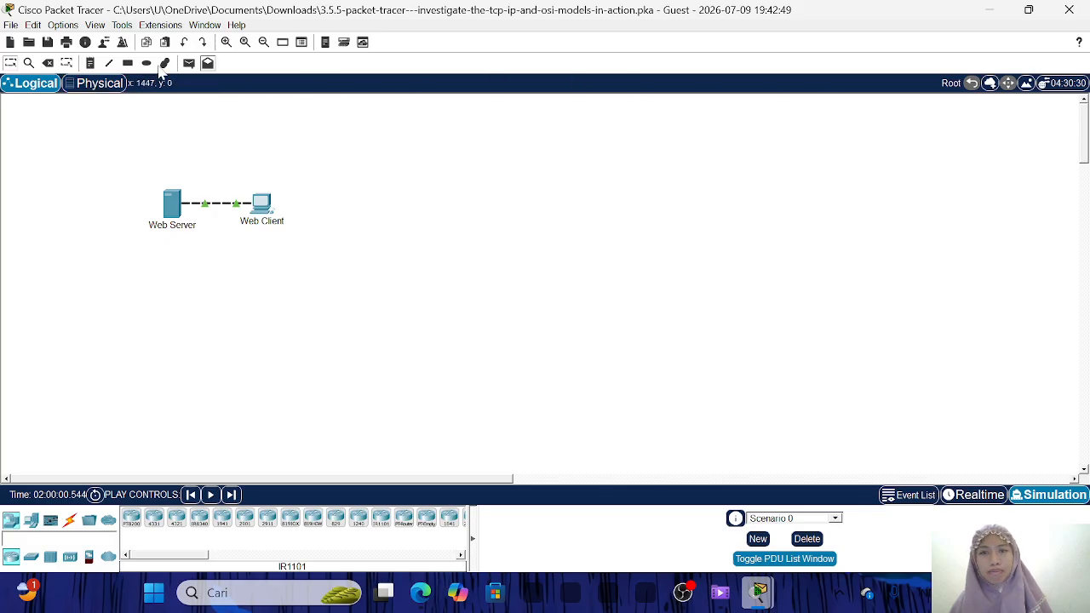
left_click(92, 83)
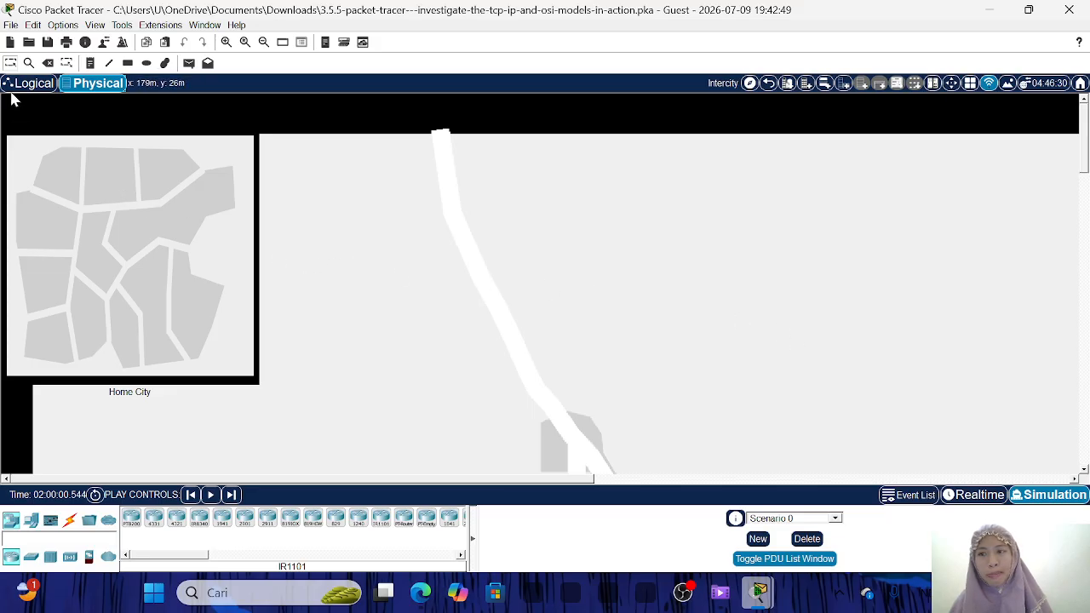
left_click(35, 83)
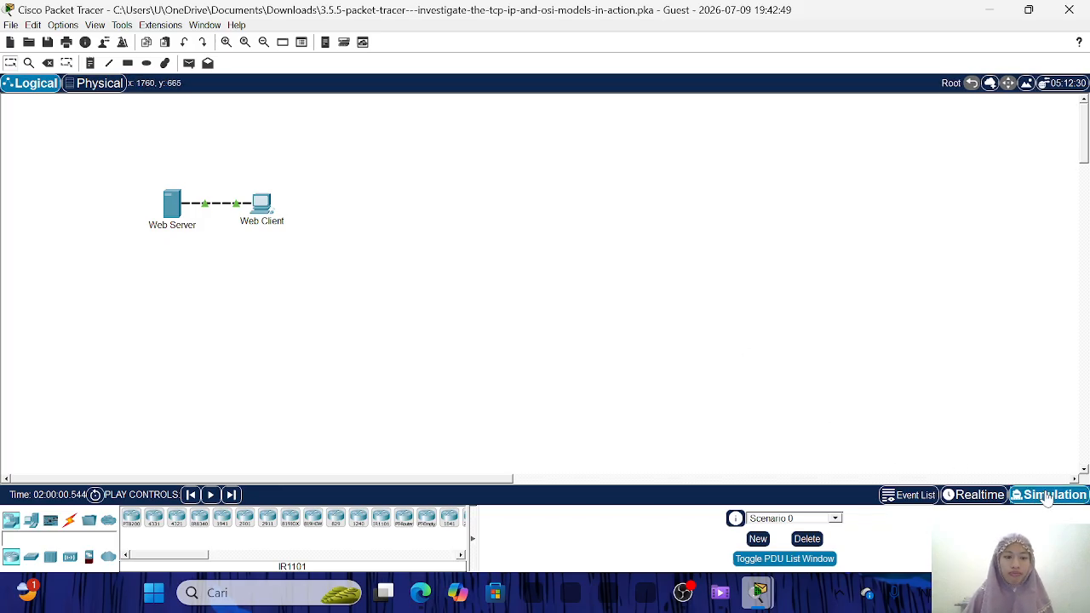
- Restart Simulation mode, enable all event types in the event filters and display the IPv4 filters in the widened filter window
left_click(994, 496)
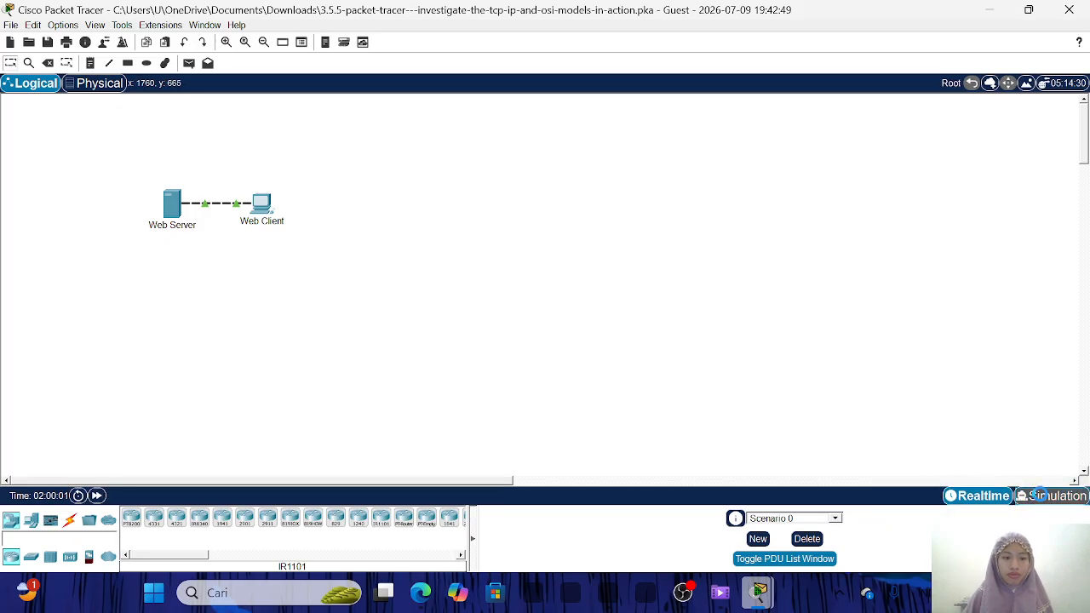
left_click(1032, 496)
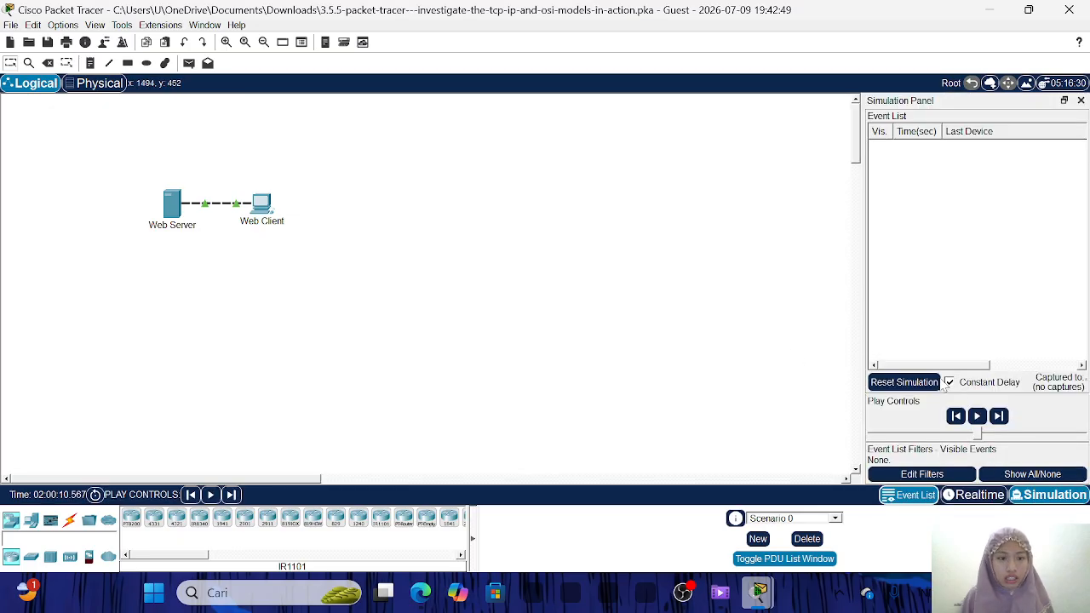
left_click(928, 475)
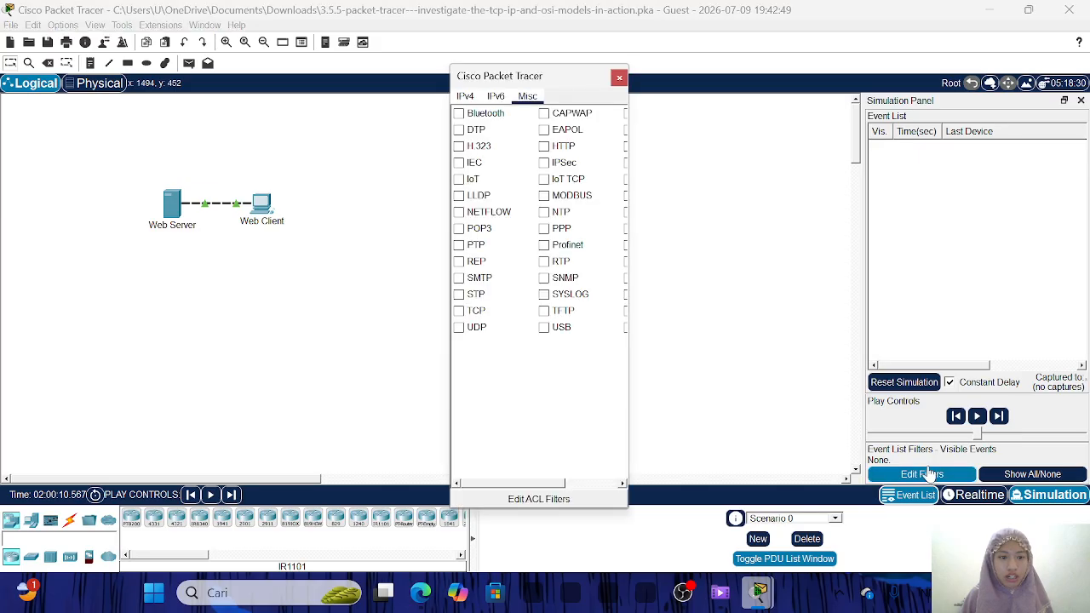
left_click(1015, 477)
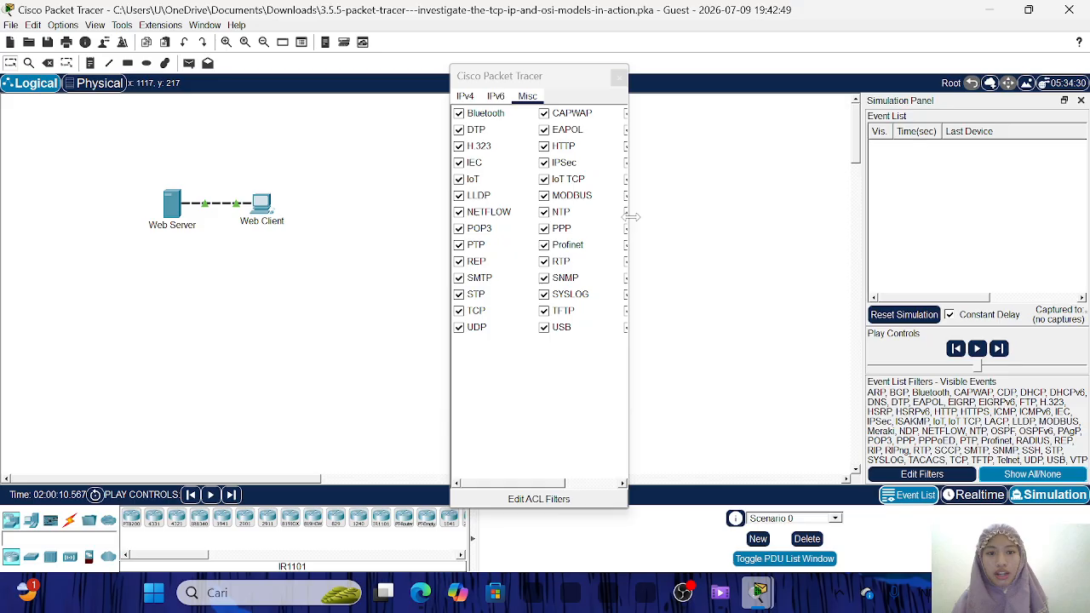
left_click_drag(630, 217, 682, 211)
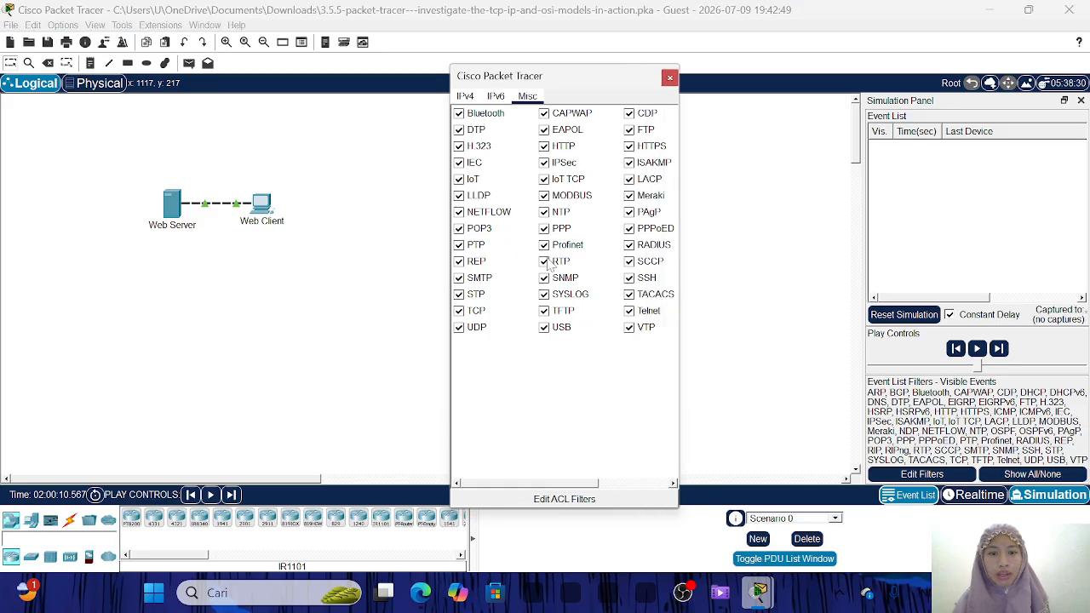
left_click(466, 97)
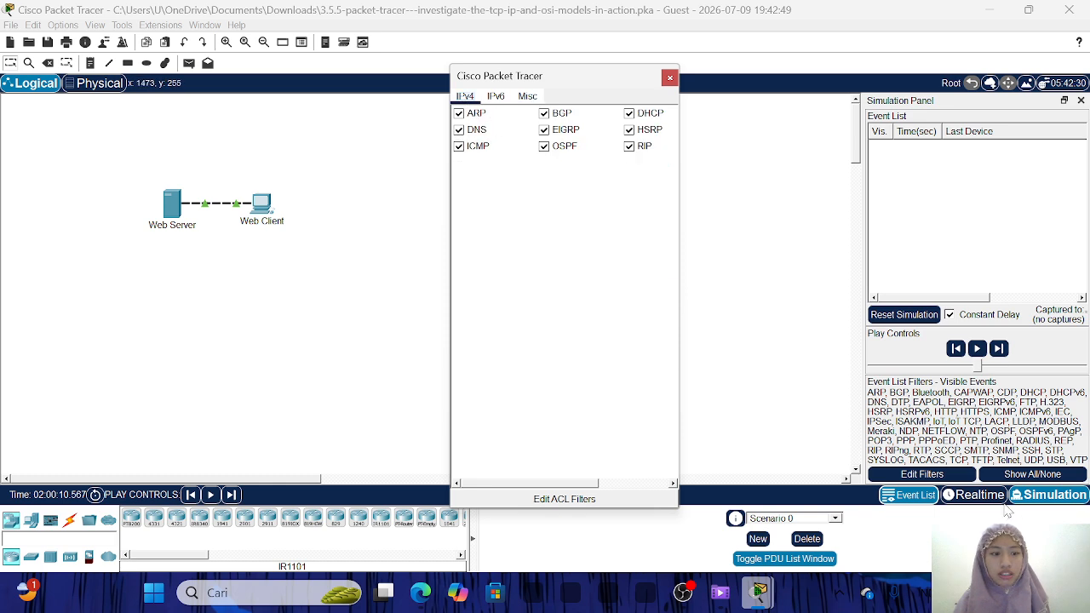
- Clear all event filters, enable only the IPv4 DNS event, and play and pause the simulation before closing the filter window
left_click(1017, 480)
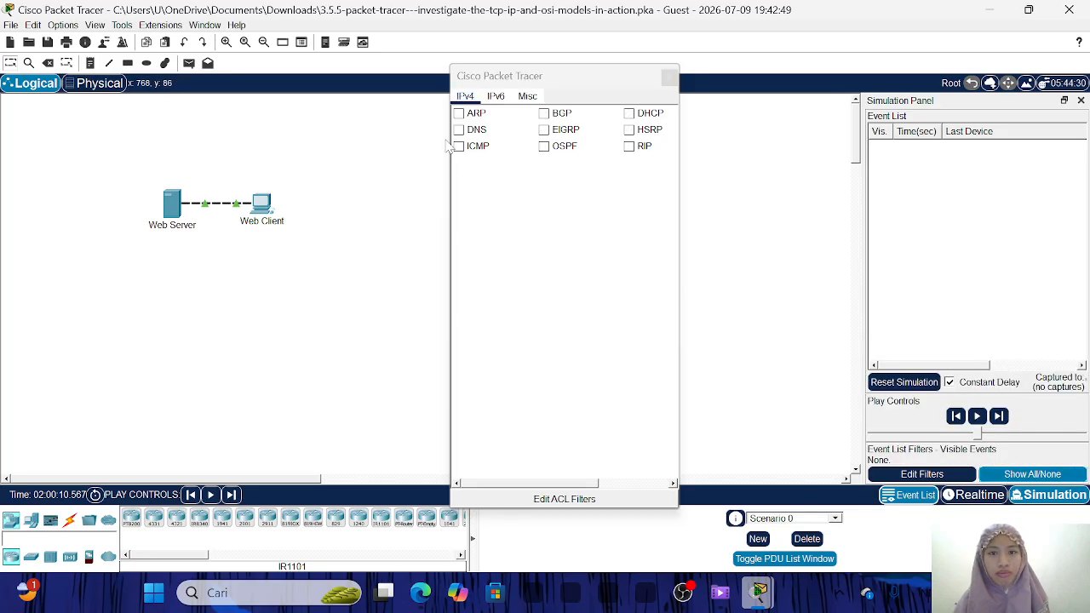
left_click(460, 130)
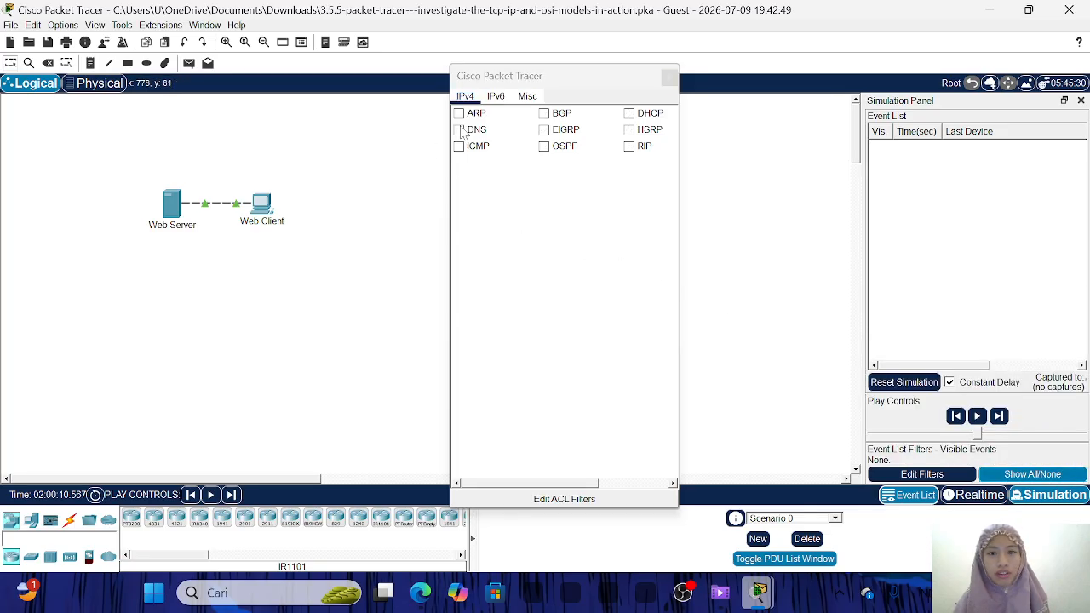
left_click(977, 416)
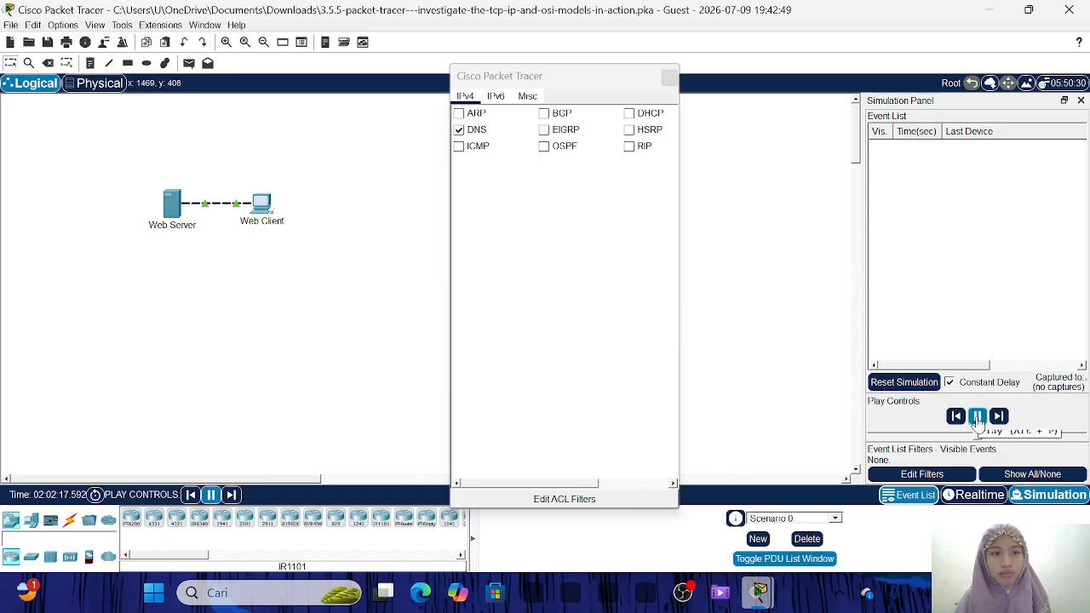
left_click(977, 418)
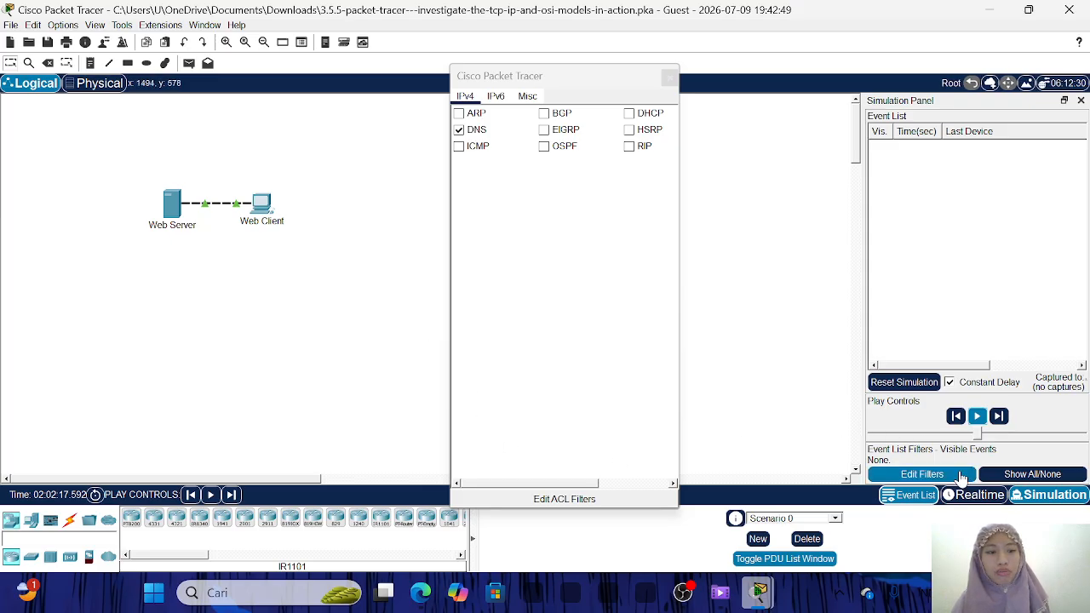
left_click(536, 233)
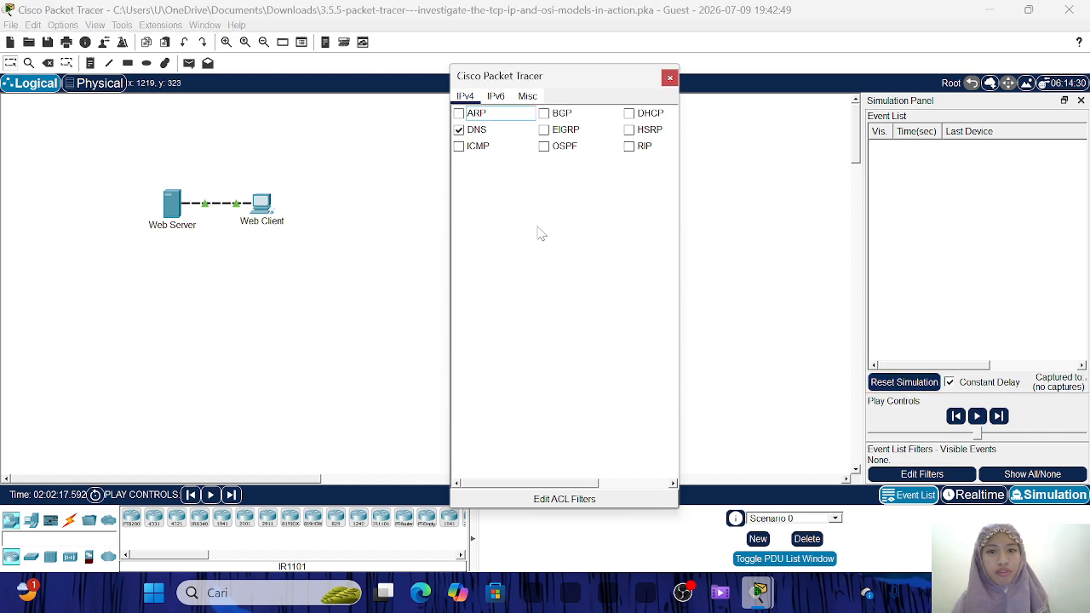
left_click(669, 79)
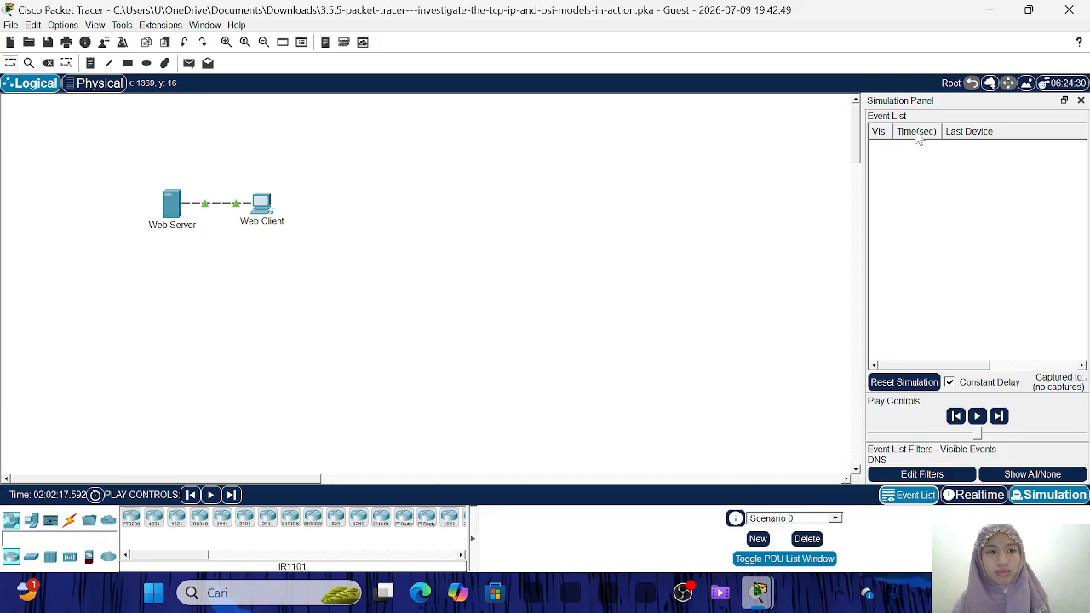
- Hide and reopen the Simulation Panel's event list, and return to Realtime mode
left_click(1080, 100)
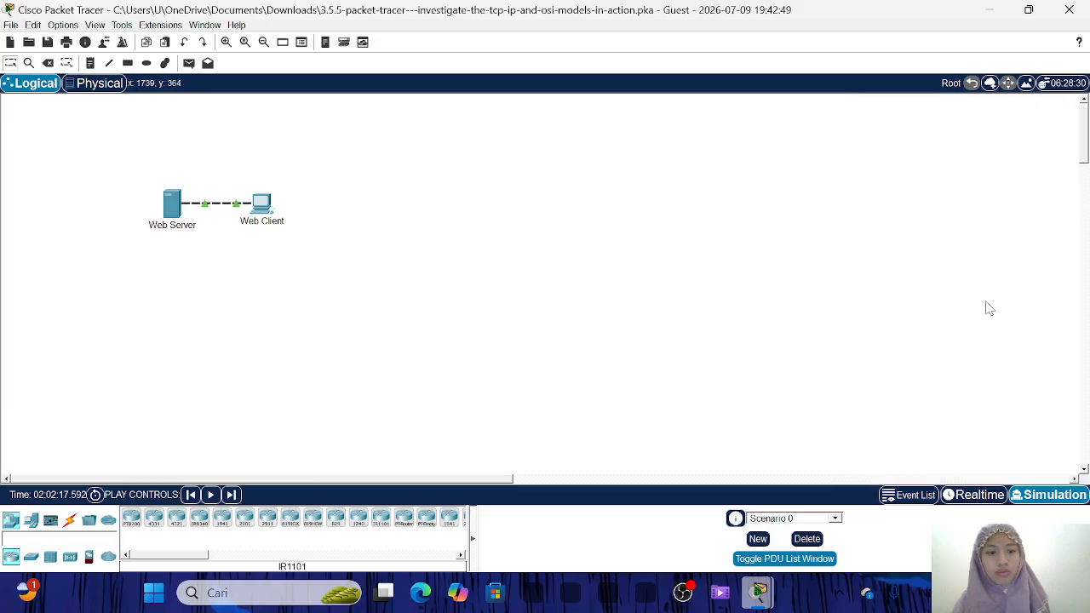
left_click(896, 497)
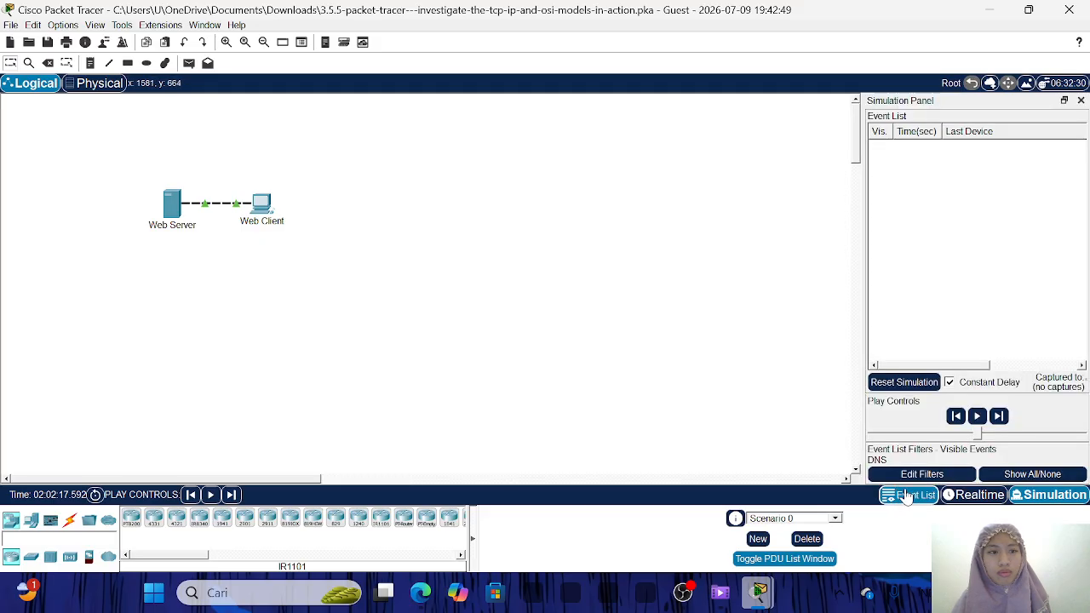
left_click(978, 495)
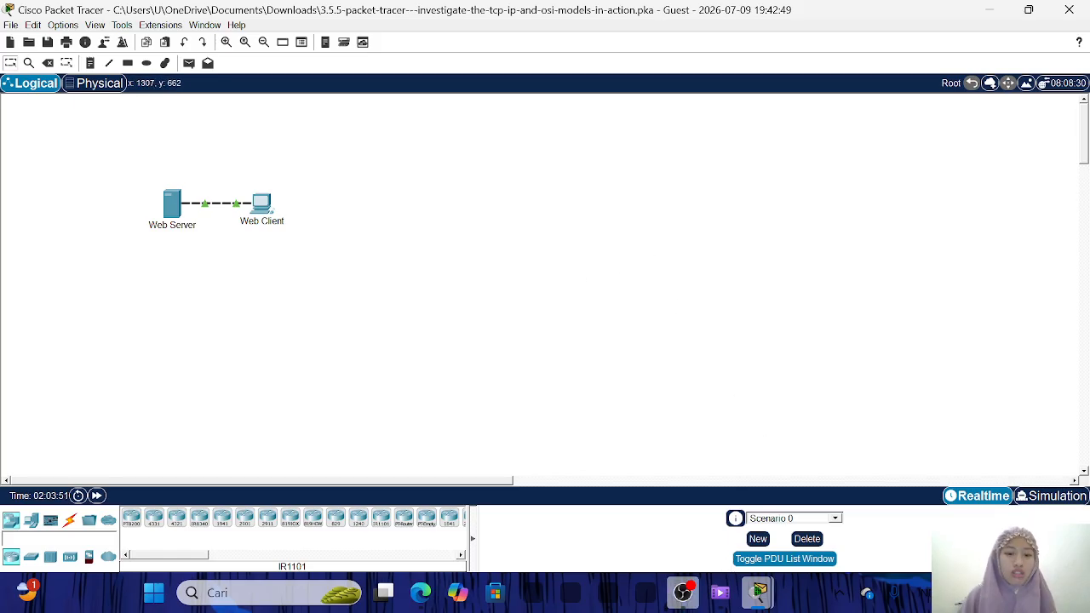
mouse_move(686, 603)
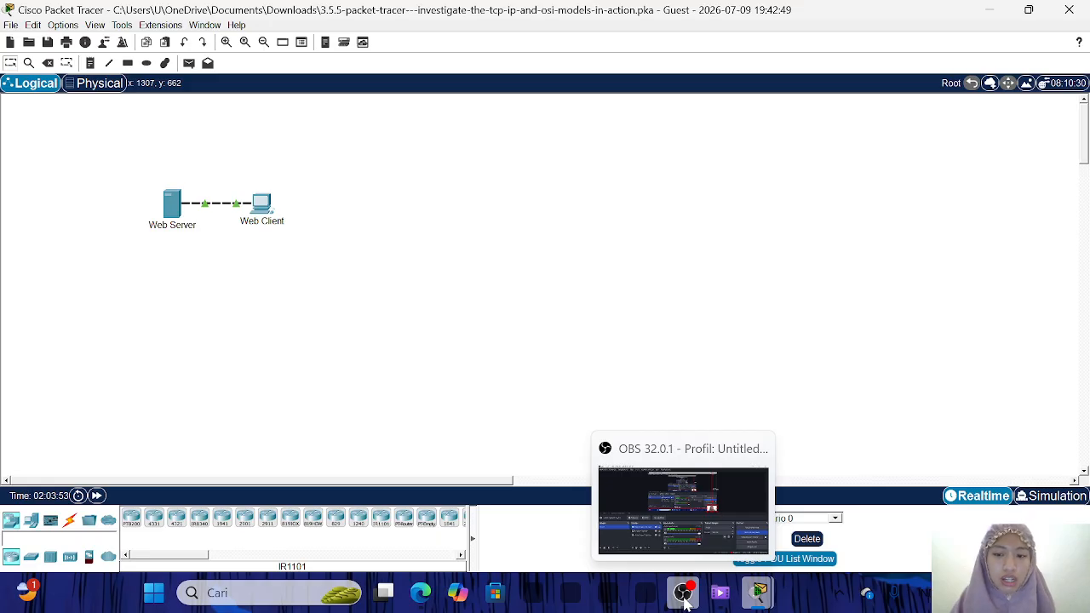